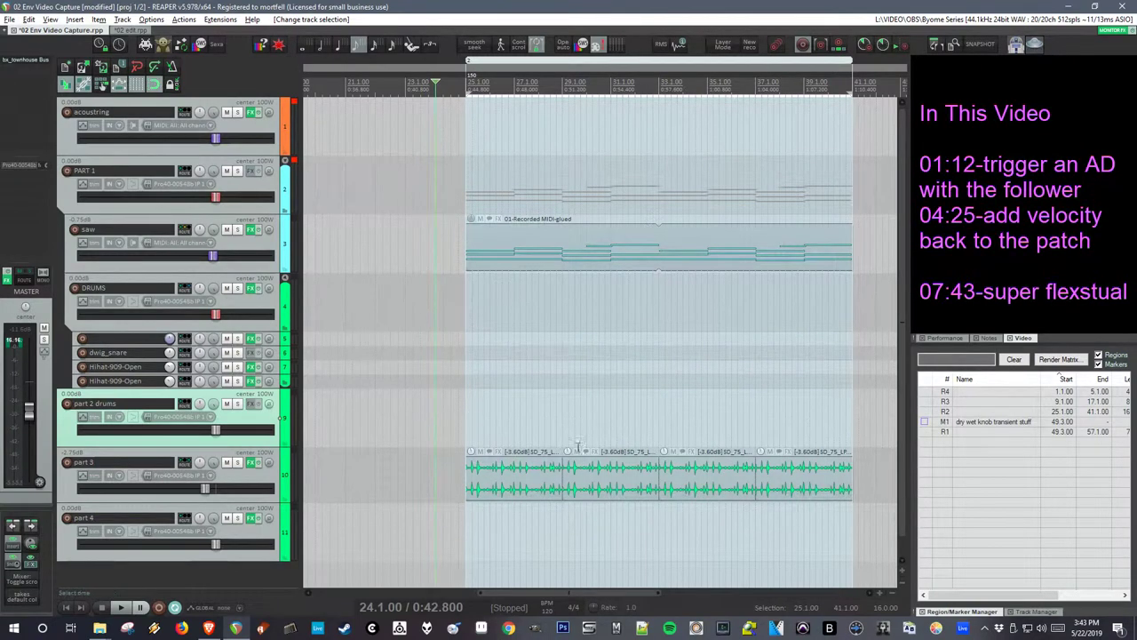
- Open the saw track's effect chain showing Byome and move the window to a clearer spot
scroll(533, 361, "up", 1)
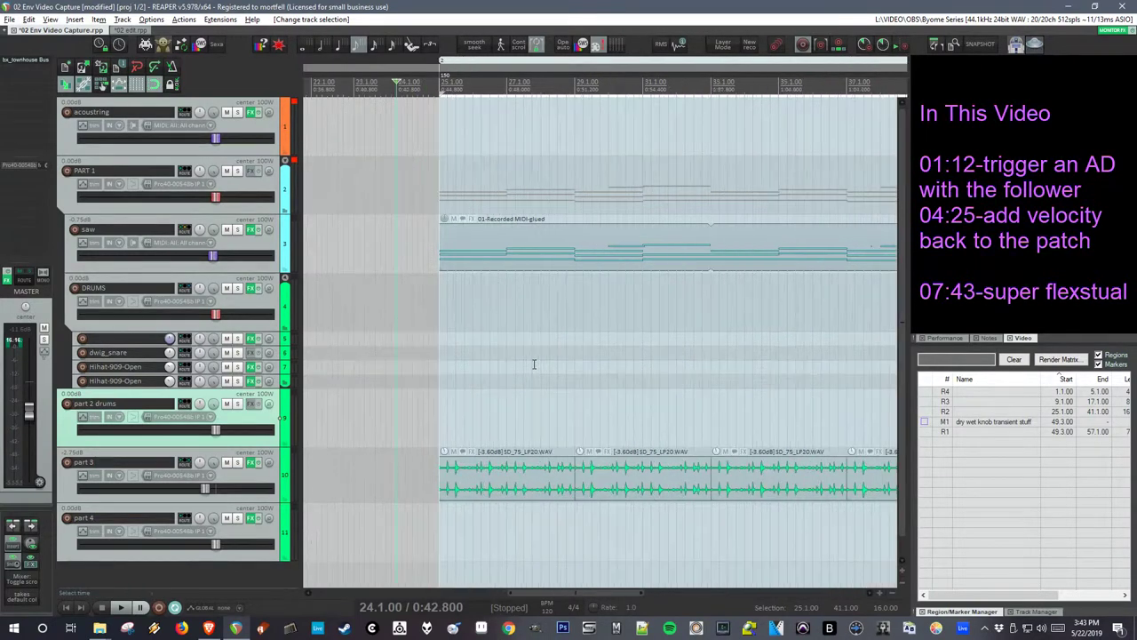
left_click(250, 229)
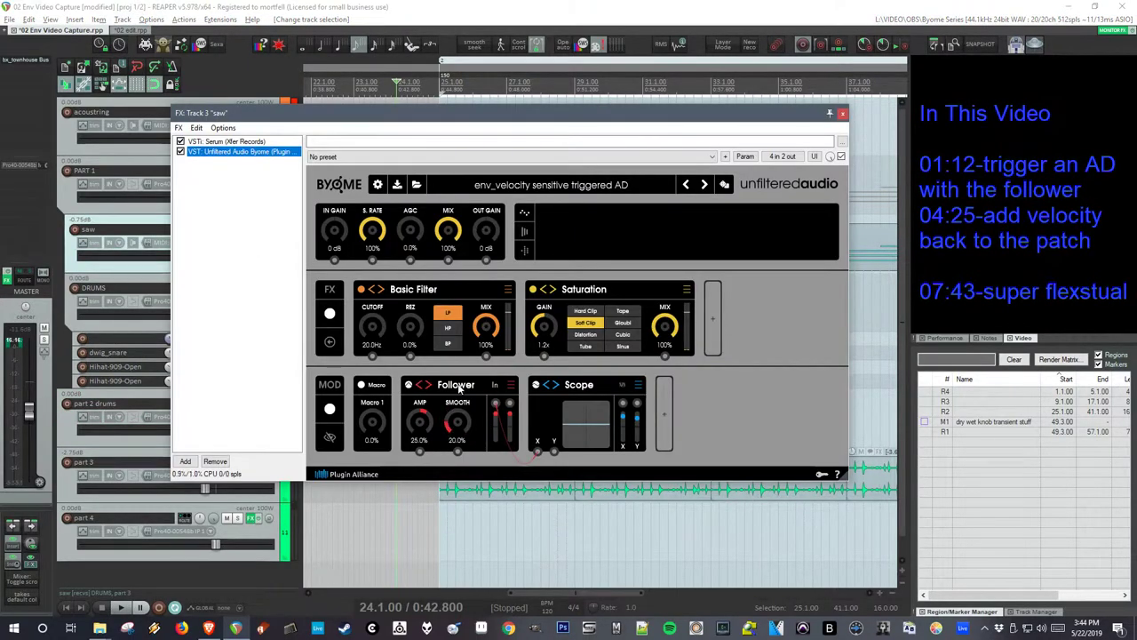
left_click_drag(325, 120, 388, 62)
- Select the part 4 item and start playing the arrangement
scroll(432, 450, "down", 1)
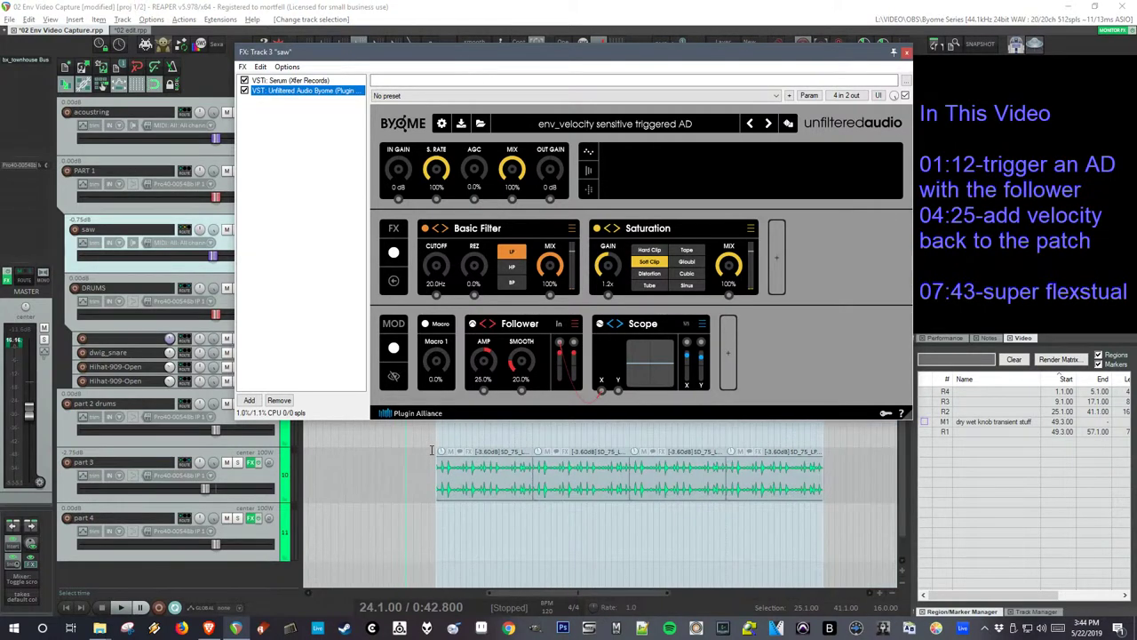
left_click(444, 533)
scroll(615, 533, "up", 3)
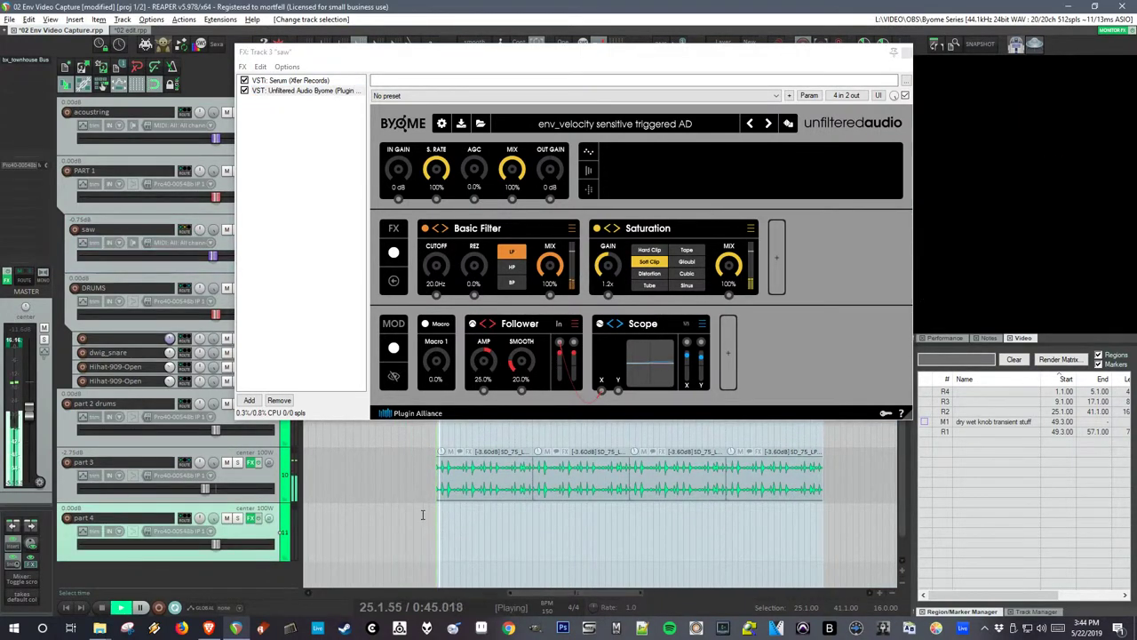
key("space")
- Shift the part 3 drum item later in time
left_click_drag(507, 487, 559, 487)
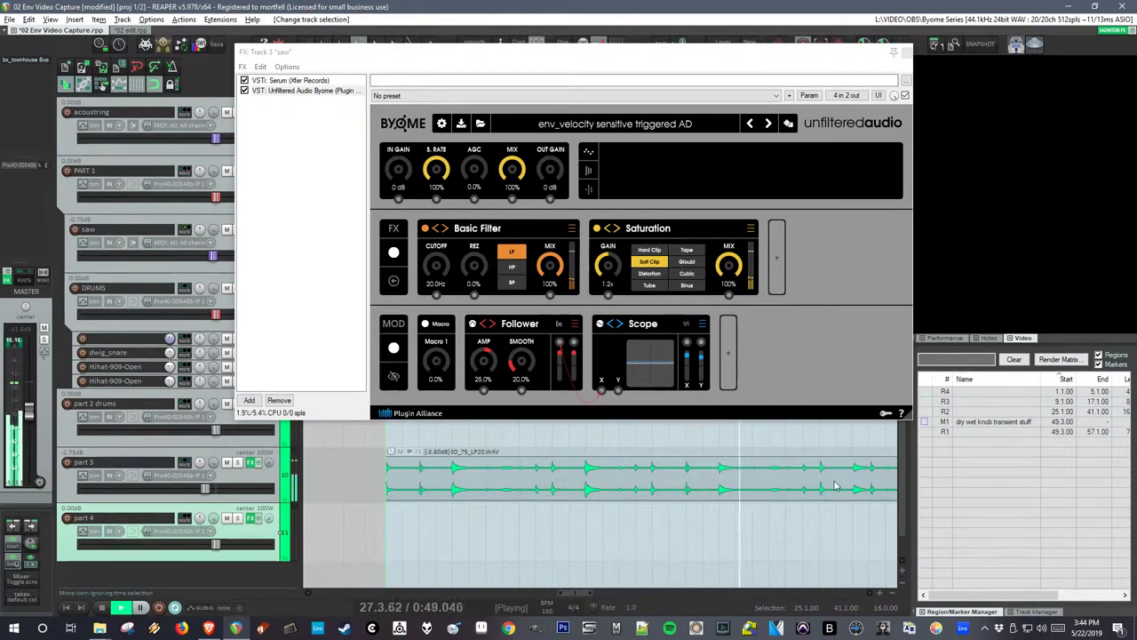
scroll(676, 485, "right", 3)
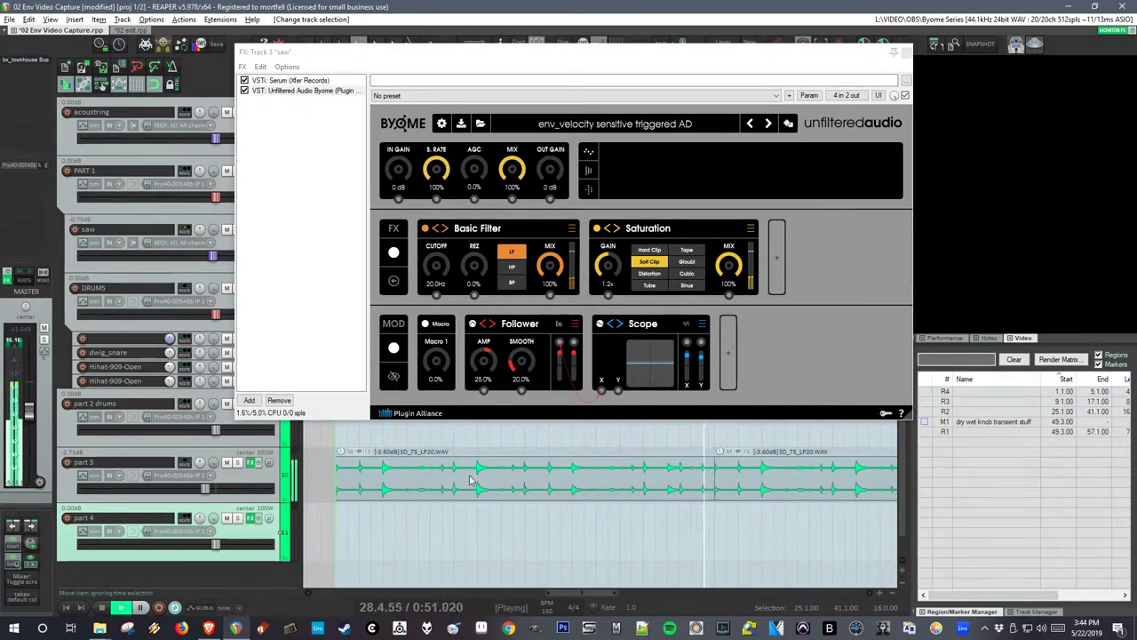
scroll(551, 433, "left", 3)
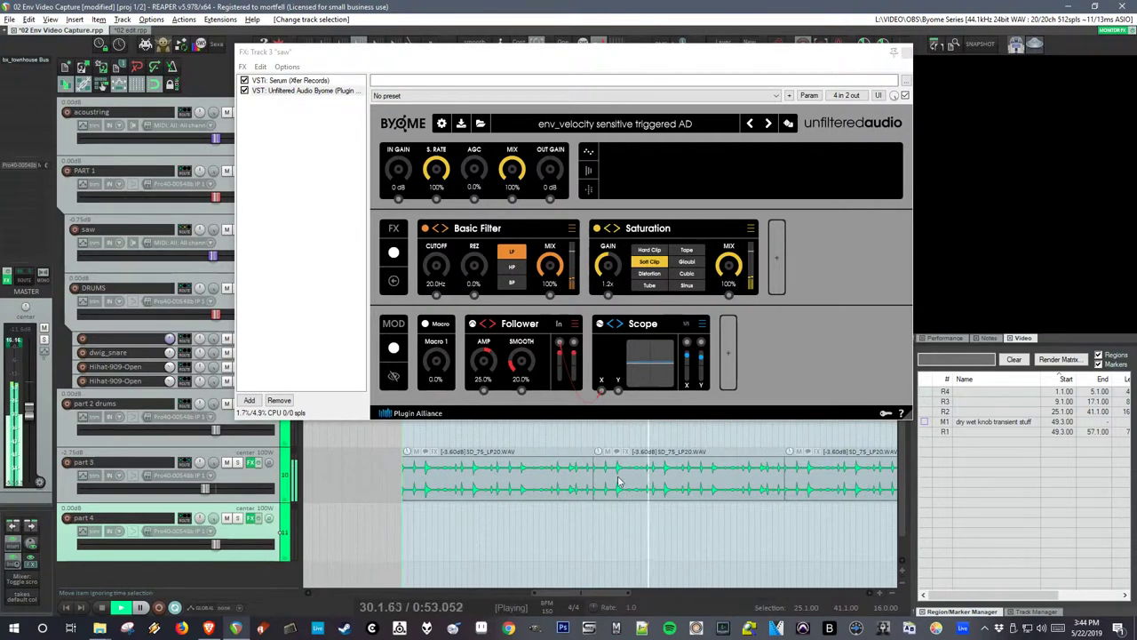
scroll(711, 477, "down", 2)
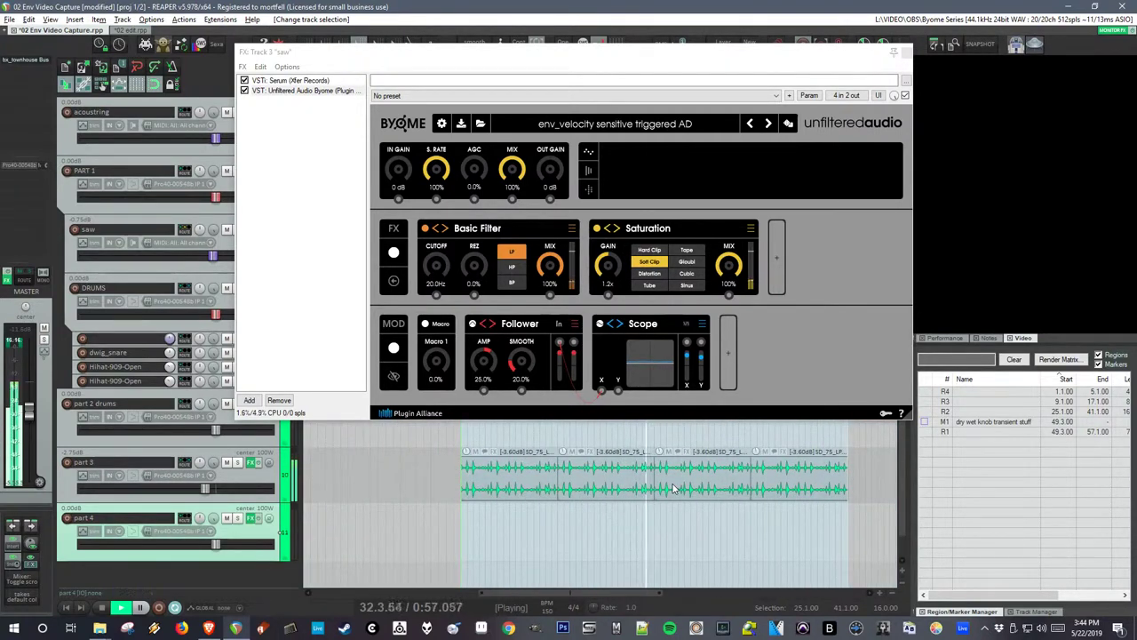
- Set the filter cutoff to about 559 Hz, Follower AMP to 38.6% and SMOOTH to 4.4%
left_click_drag(355, 60, 524, 144)
mouse_move(605, 351)
left_mouse_down()
mouse_move(608, 337)
mouse_move(601, 350)
left_mouse_up()
left_click_drag(748, 147, 591, 135)
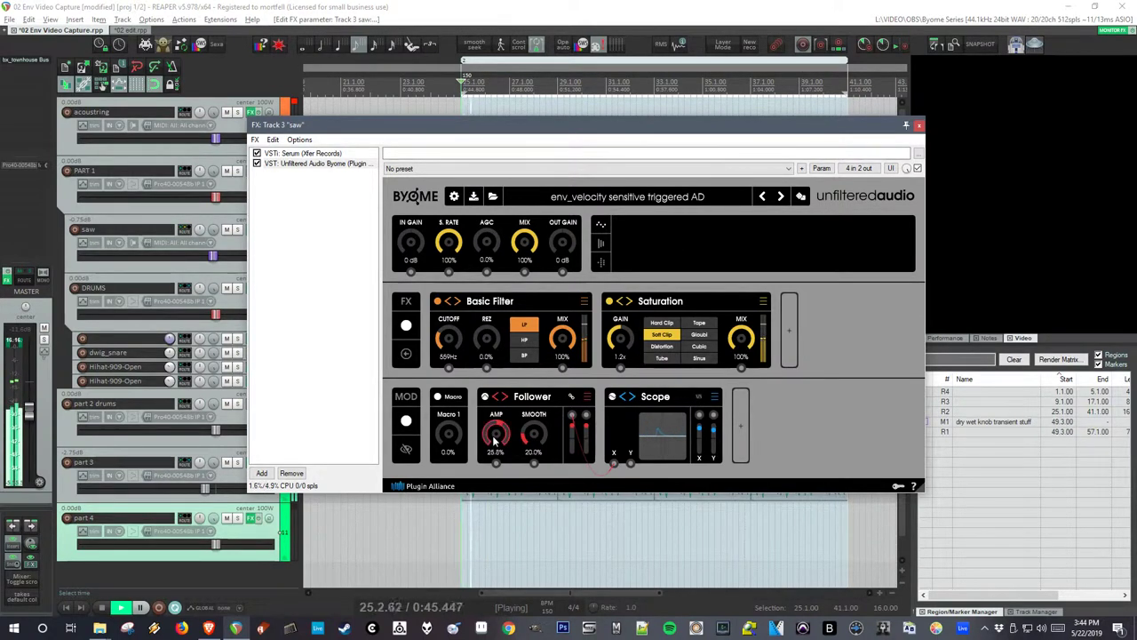
left_click_drag(699, 415, 449, 431)
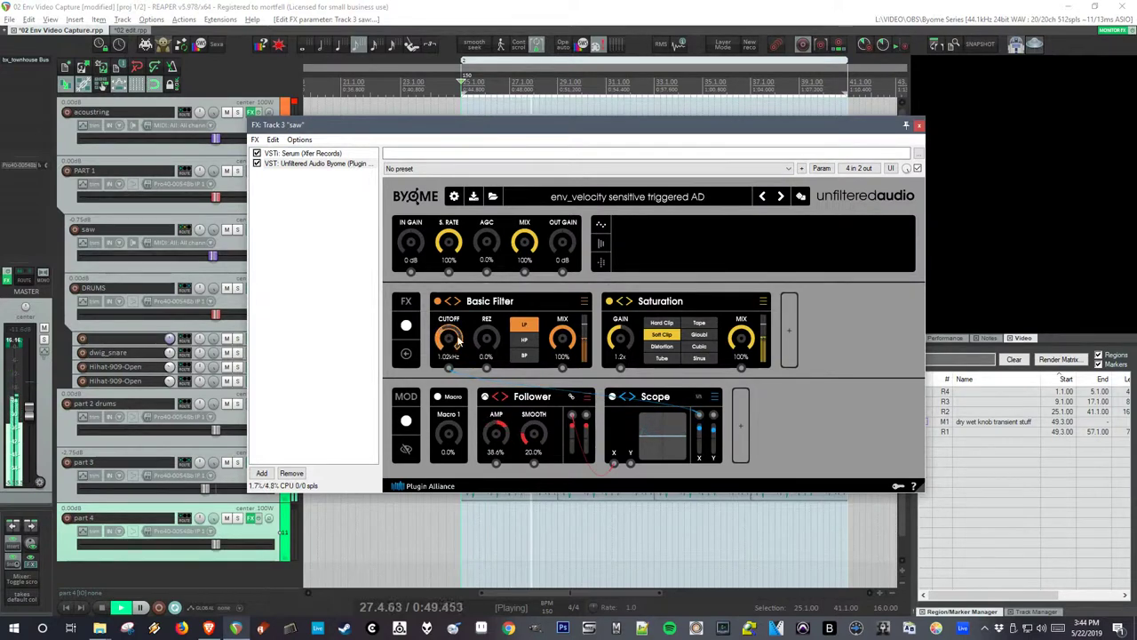
mouse_move(533, 431)
left_mouse_down()
mouse_move(535, 420)
mouse_move(537, 442)
left_mouse_up()
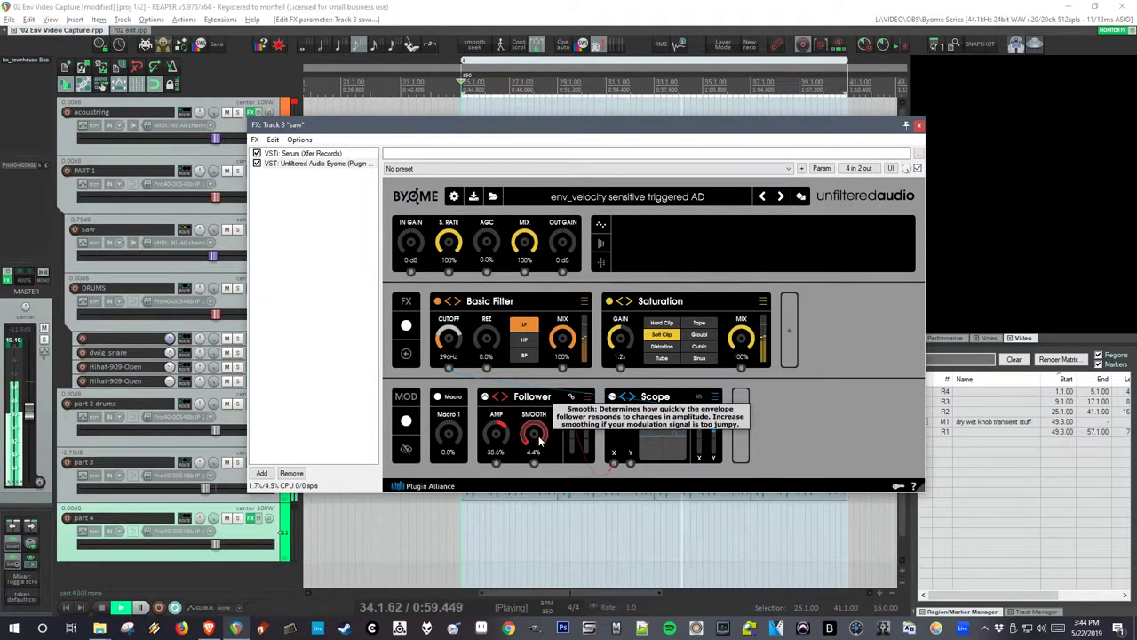
- Stop playback, replace the Sine LFO with an AD envelope, and place the Scope after it
key("space")
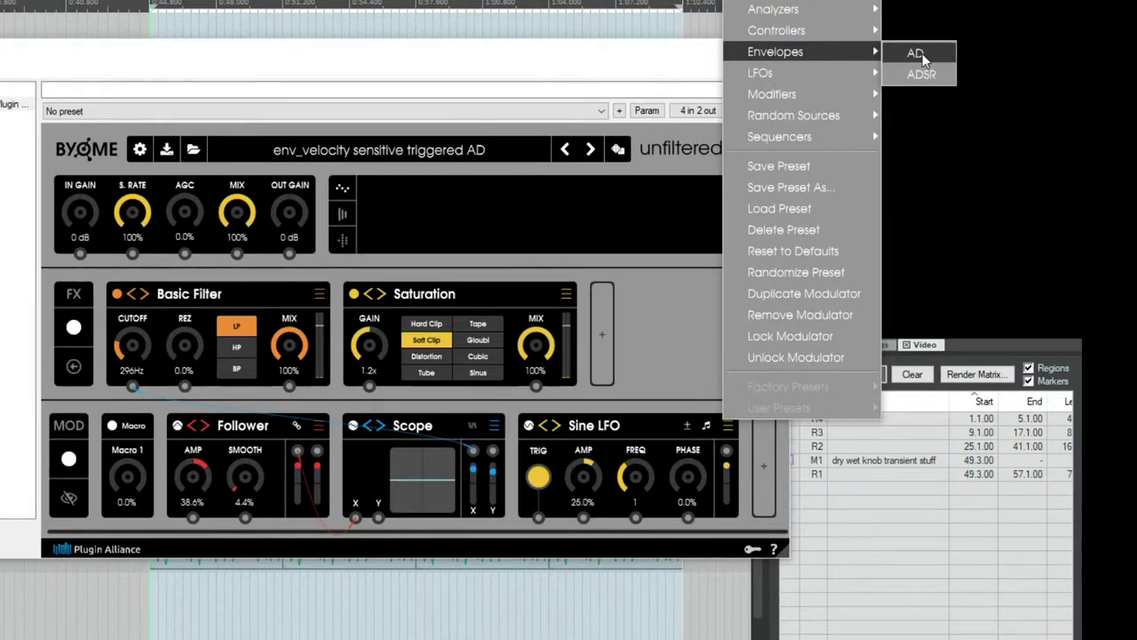
left_click(917, 54)
left_click_drag(453, 532, 604, 532)
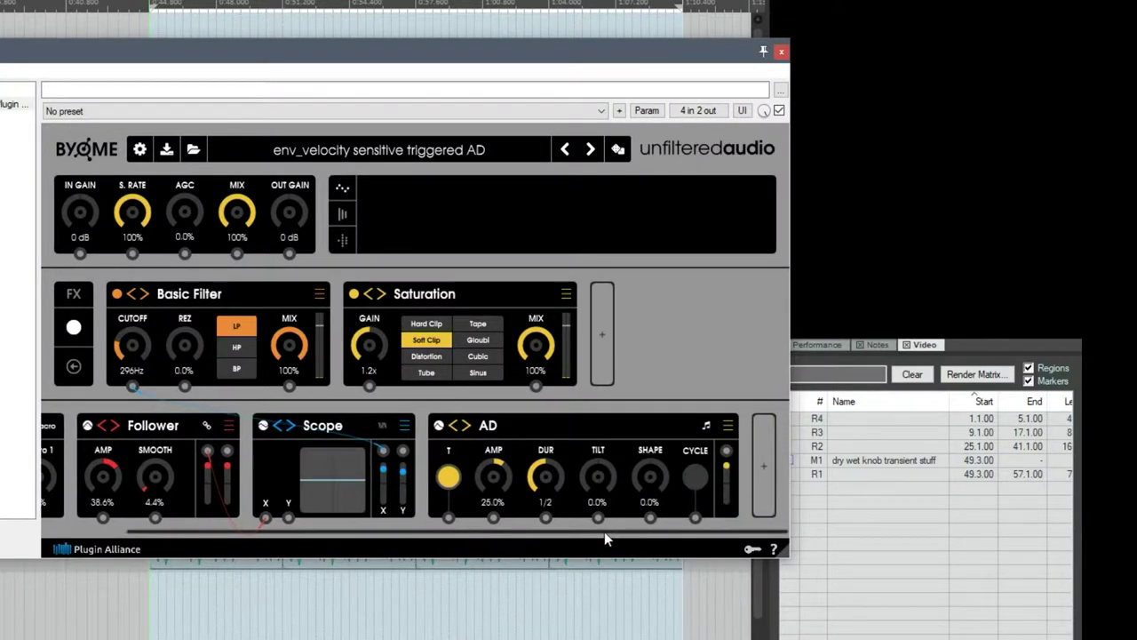
left_click_drag(302, 424, 595, 516)
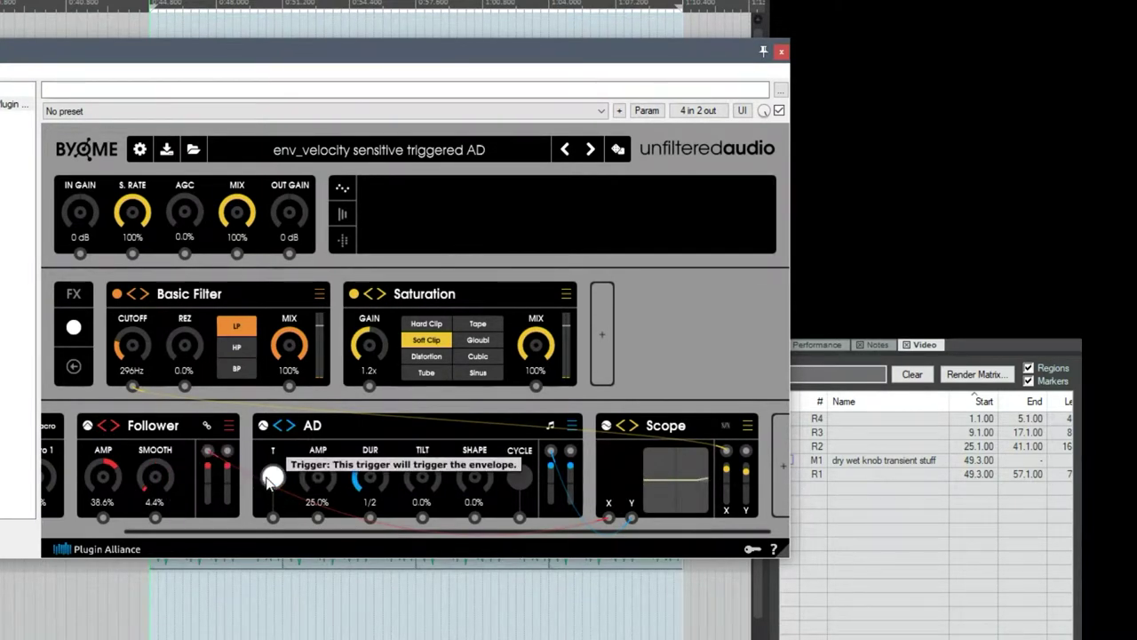
- Retrigger the AD envelope manually several times while watching the scope
left_click(268, 481)
left_click(268, 481)
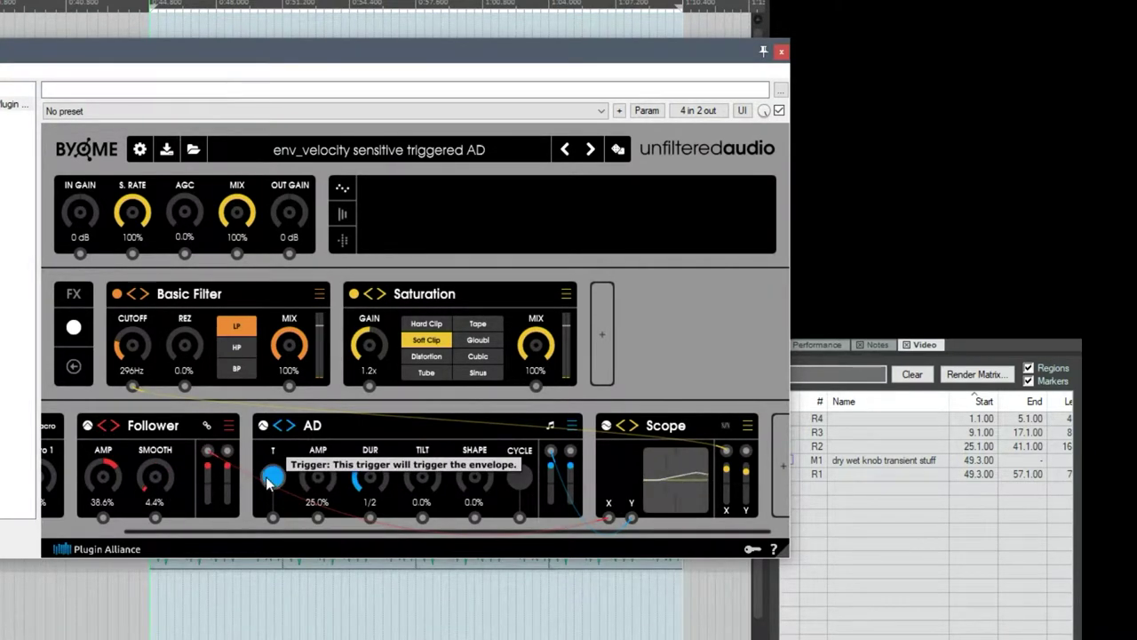
left_click(269, 481)
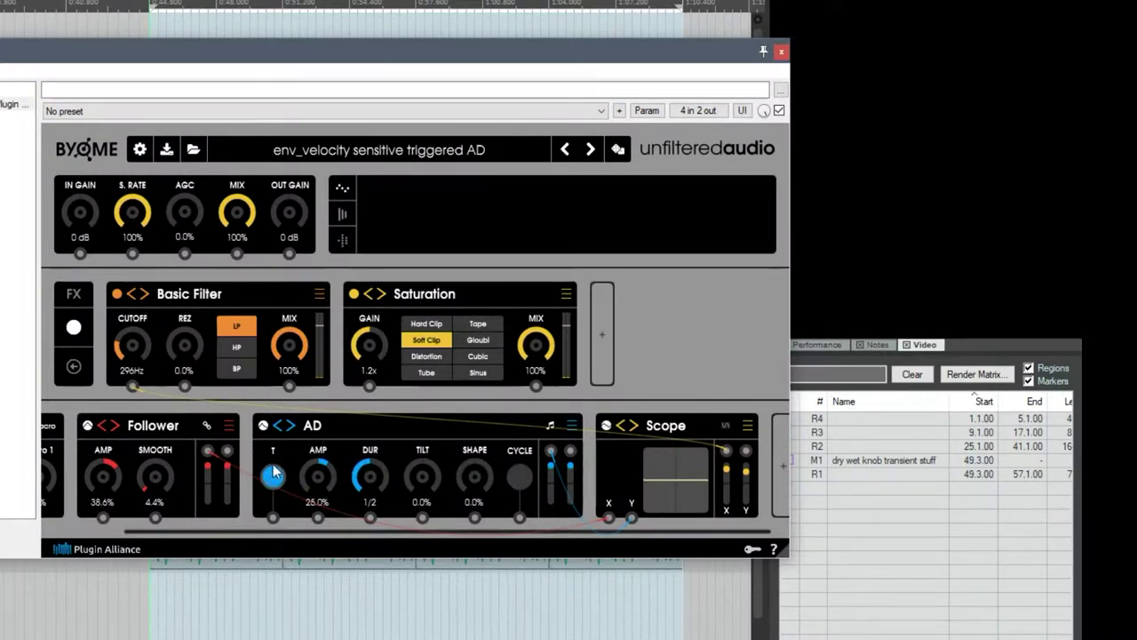
left_click(273, 476)
left_click(271, 480)
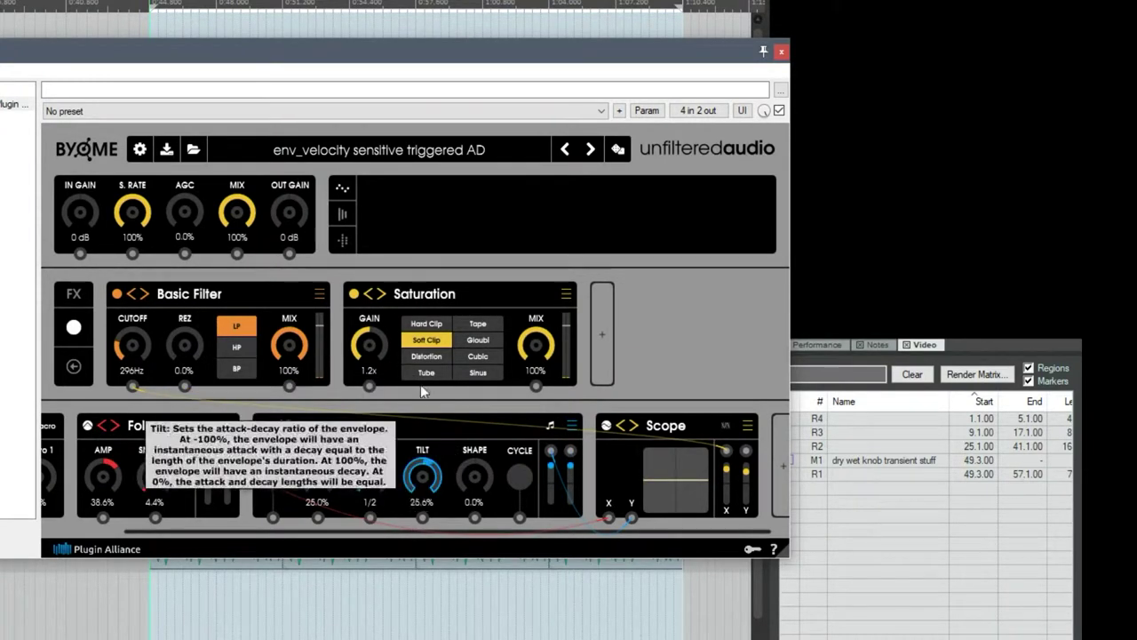
- Set the AD tilt and shape to 100%, then hold and release the trigger to test
left_click_drag(422, 477, 422, 427)
left_click_drag(475, 477, 474, 427)
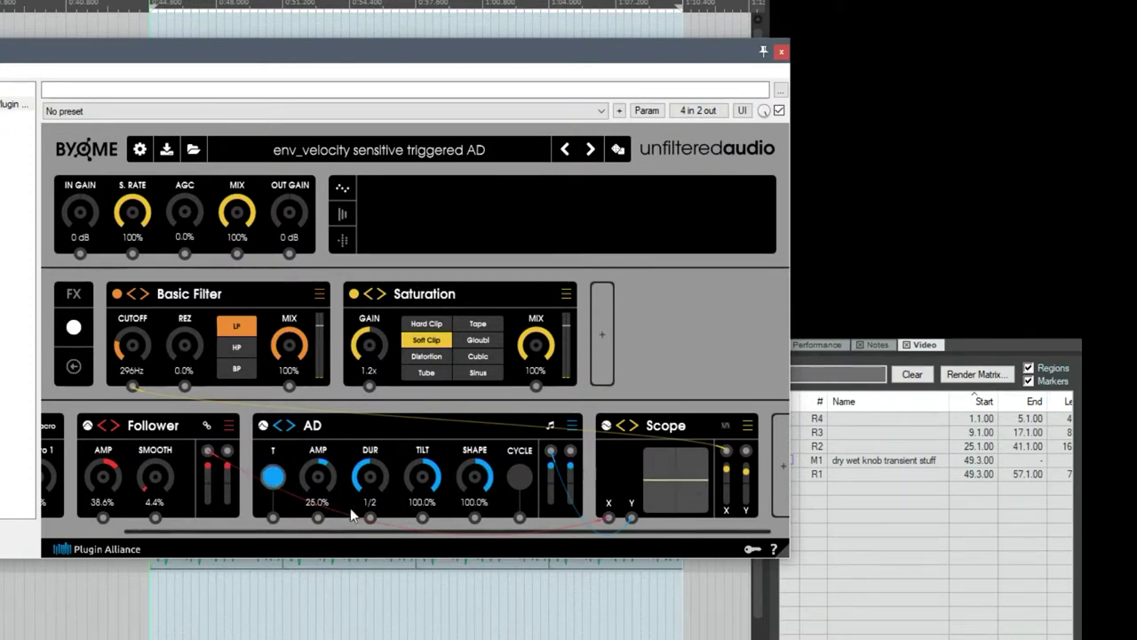
left_click(276, 478)
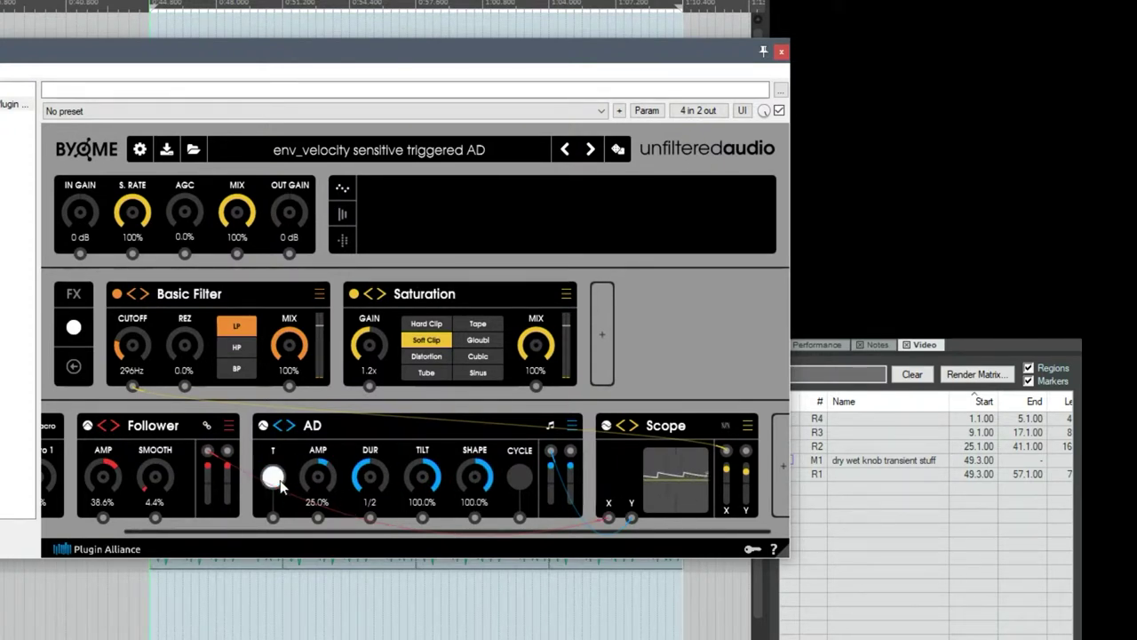
left_click_drag(279, 480, 253, 478)
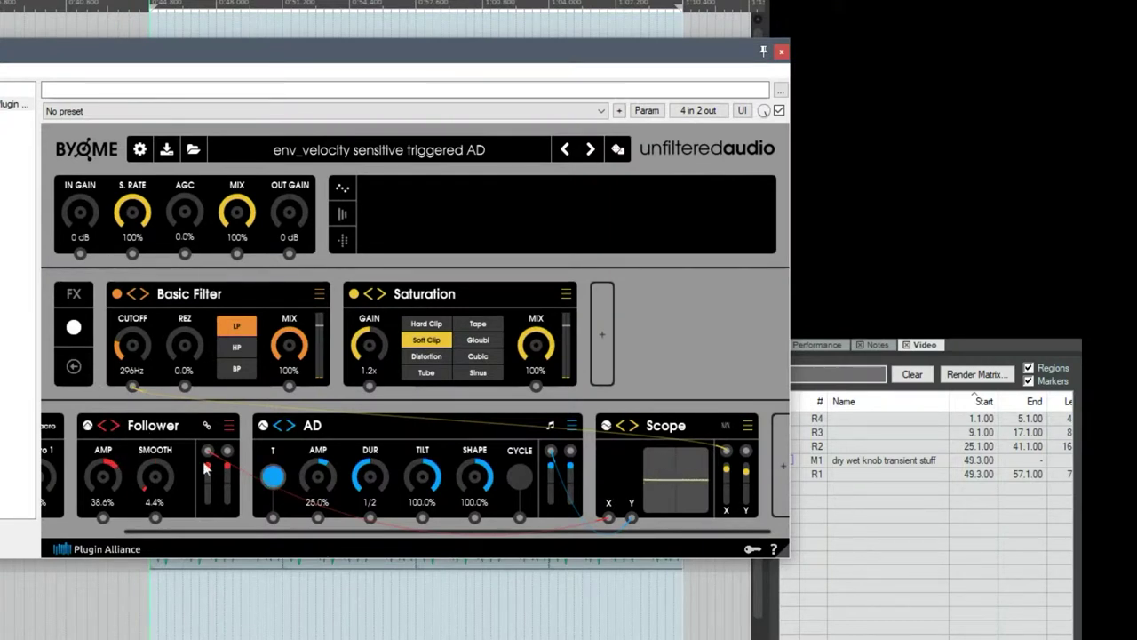
left_click(272, 478)
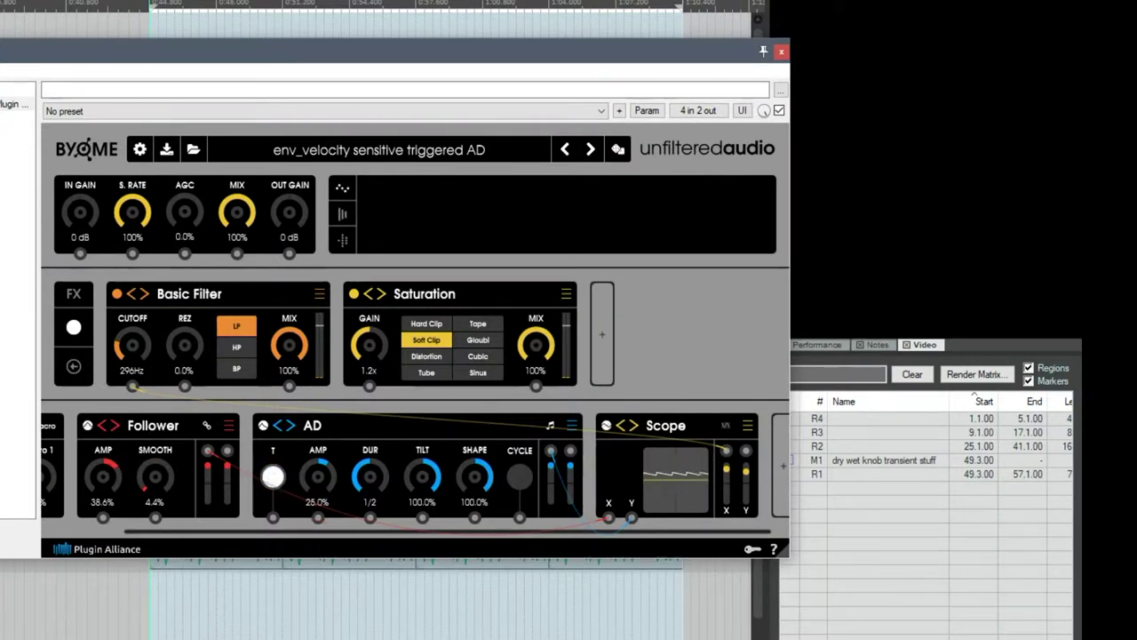
left_click_drag(273, 478, 579, 410)
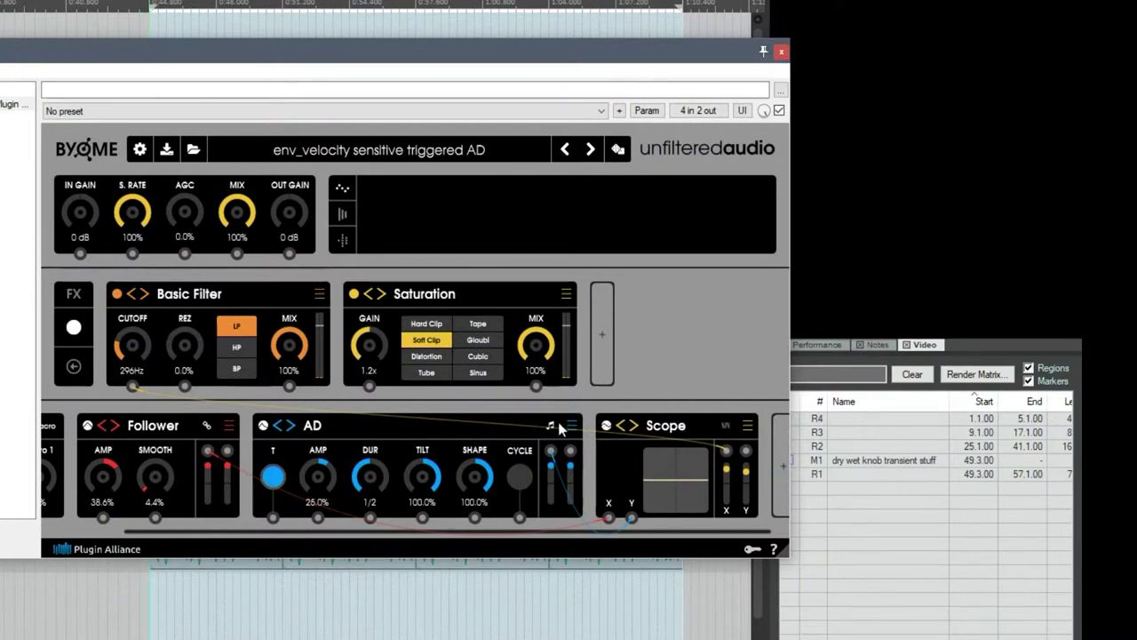
- Switch the AD duration from tempo sync to seconds and shorten it to 0.672 s
left_click(550, 426)
left_click_drag(374, 480, 360, 565)
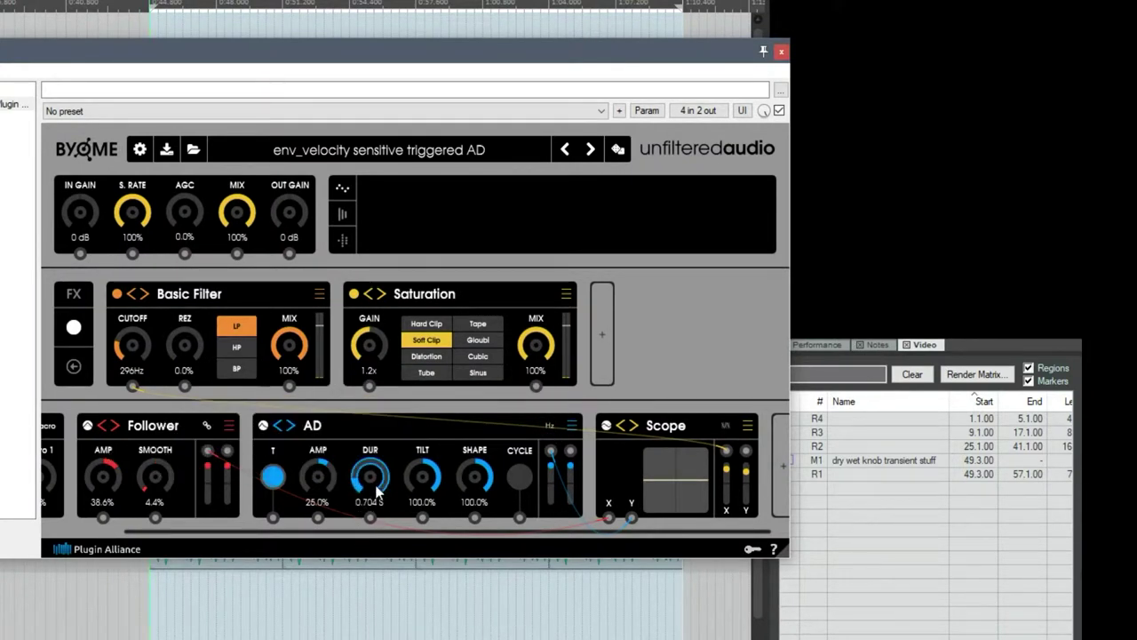
scroll(377, 488, "down", 1)
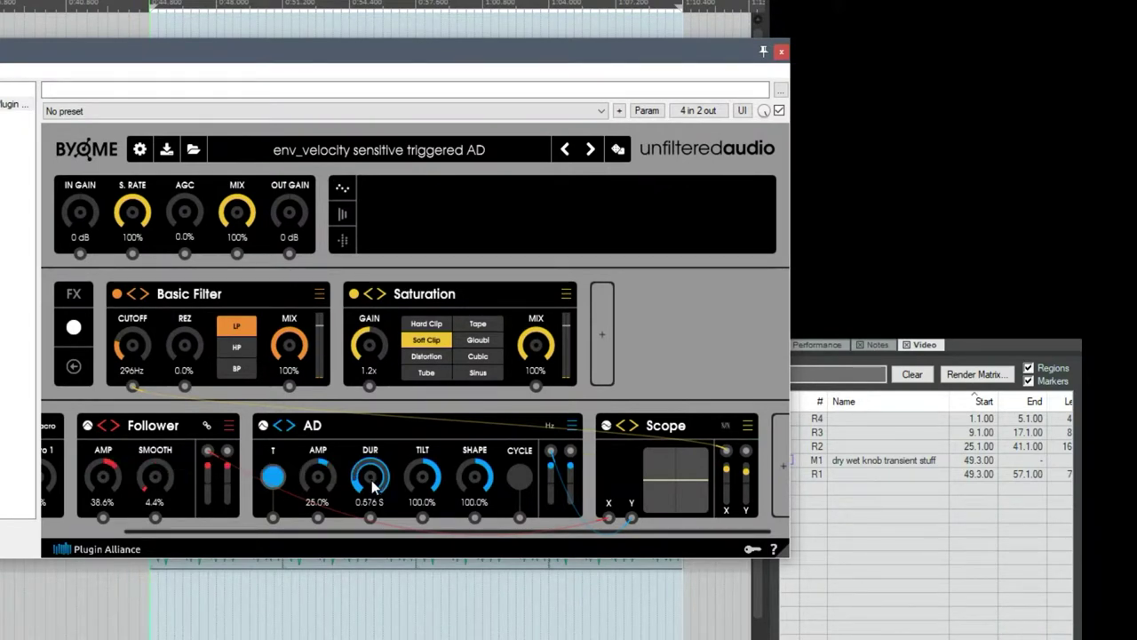
scroll(375, 482, "up", 4)
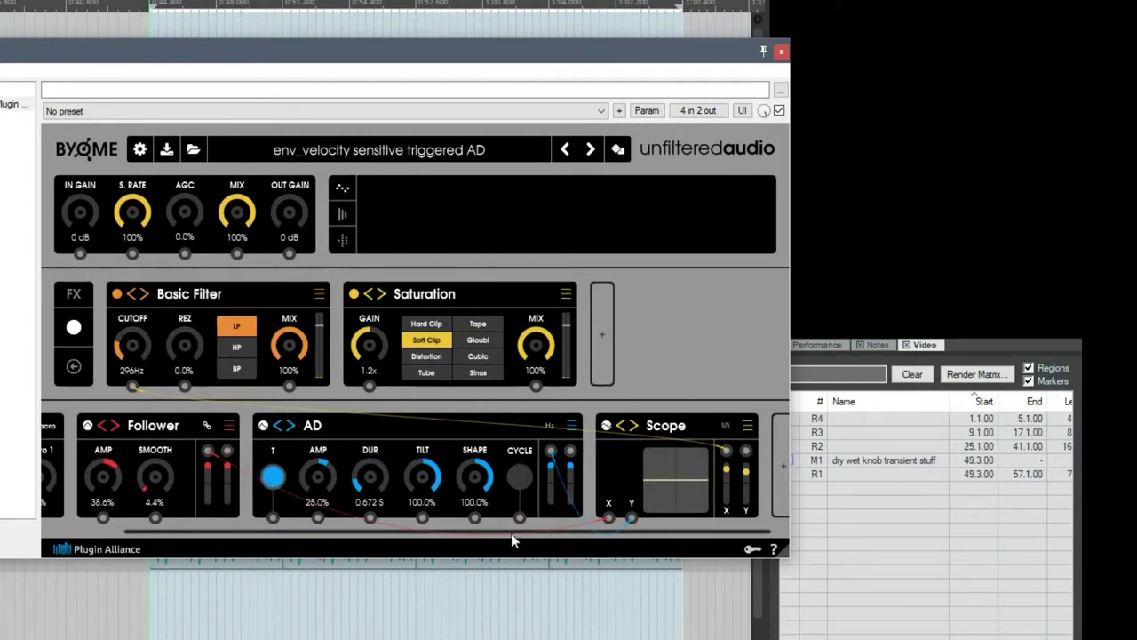
- Move the Follower's output cable from the Scope X jack to the AD trigger input
left_click_drag(207, 451, 255, 528)
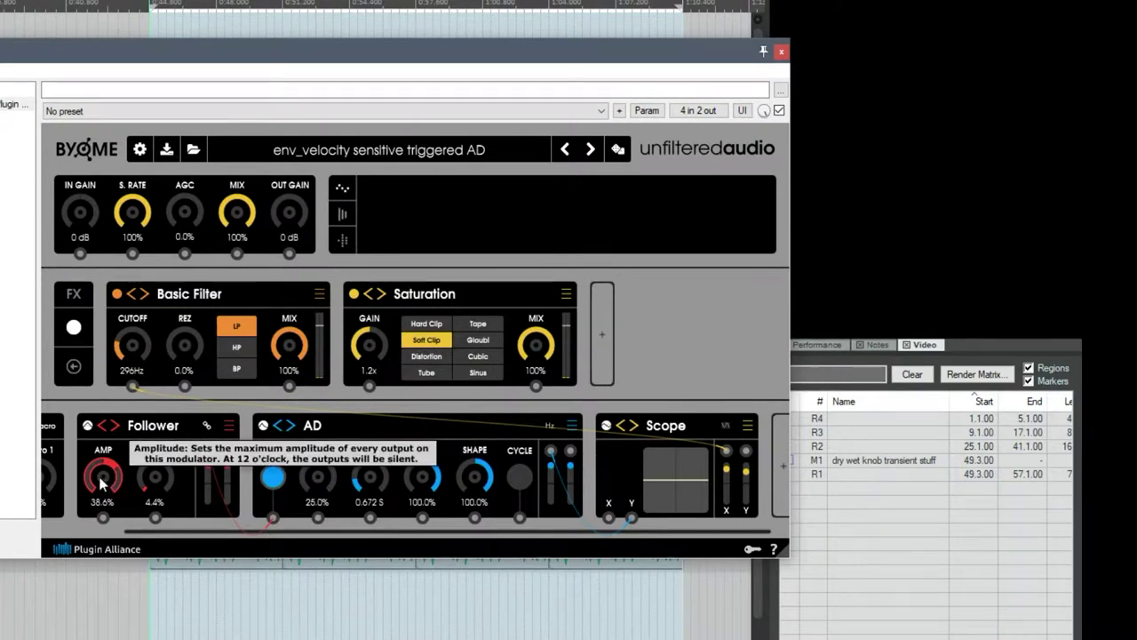
- Bring the Follower's AMP down near zero at 1.6% and its SMOOTH to 2.4%
left_click_drag(107, 473, 109, 479)
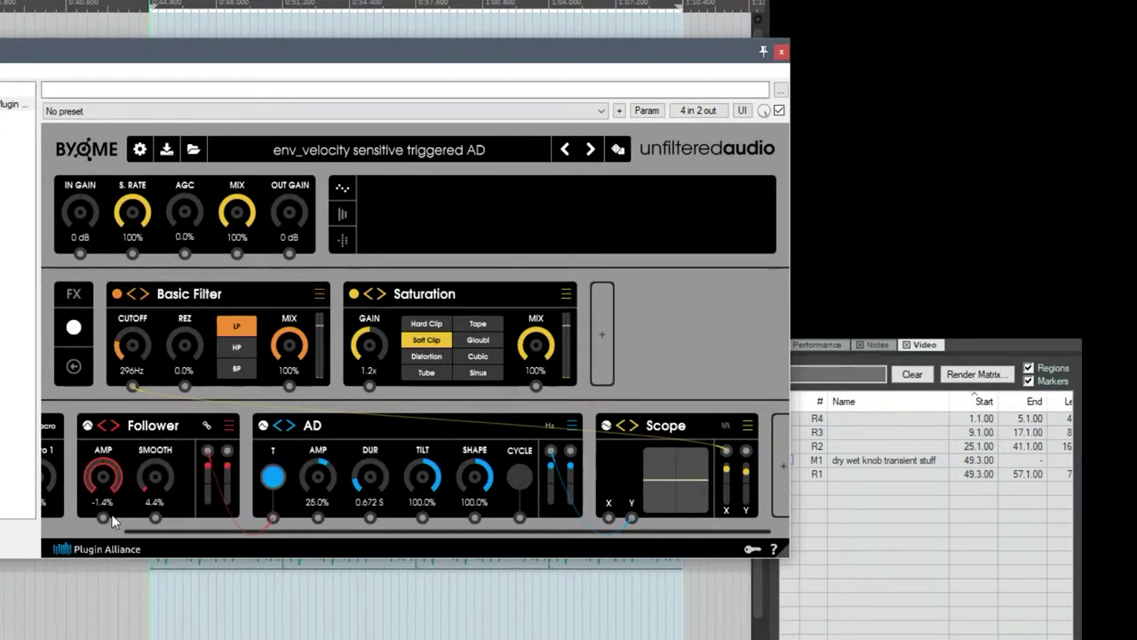
left_click_drag(112, 522, 112, 522)
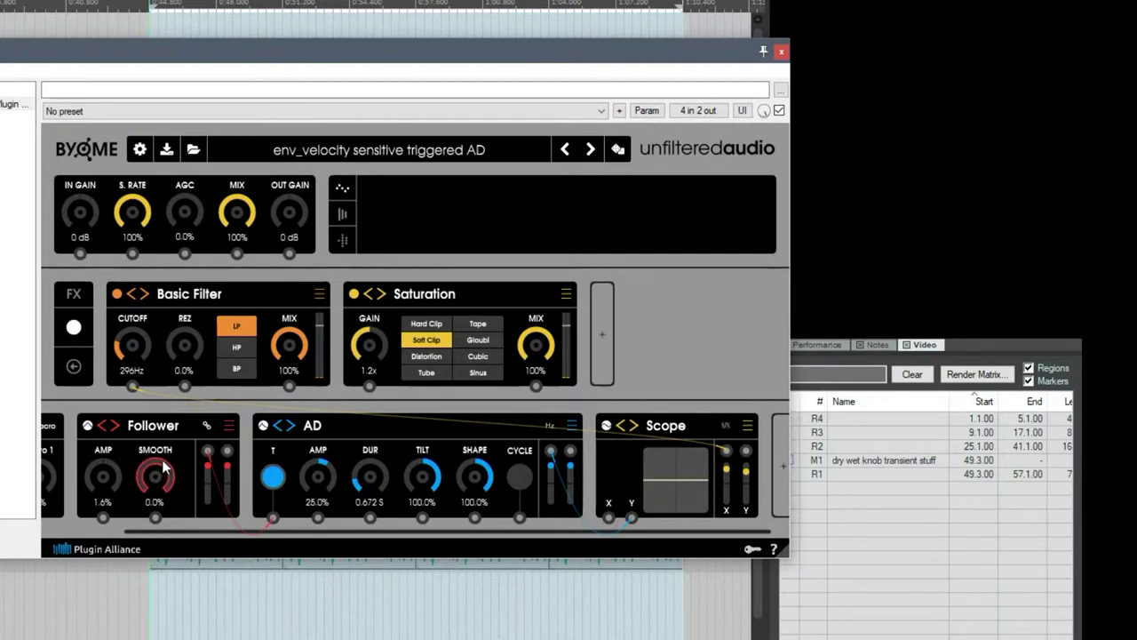
mouse_move(164, 471)
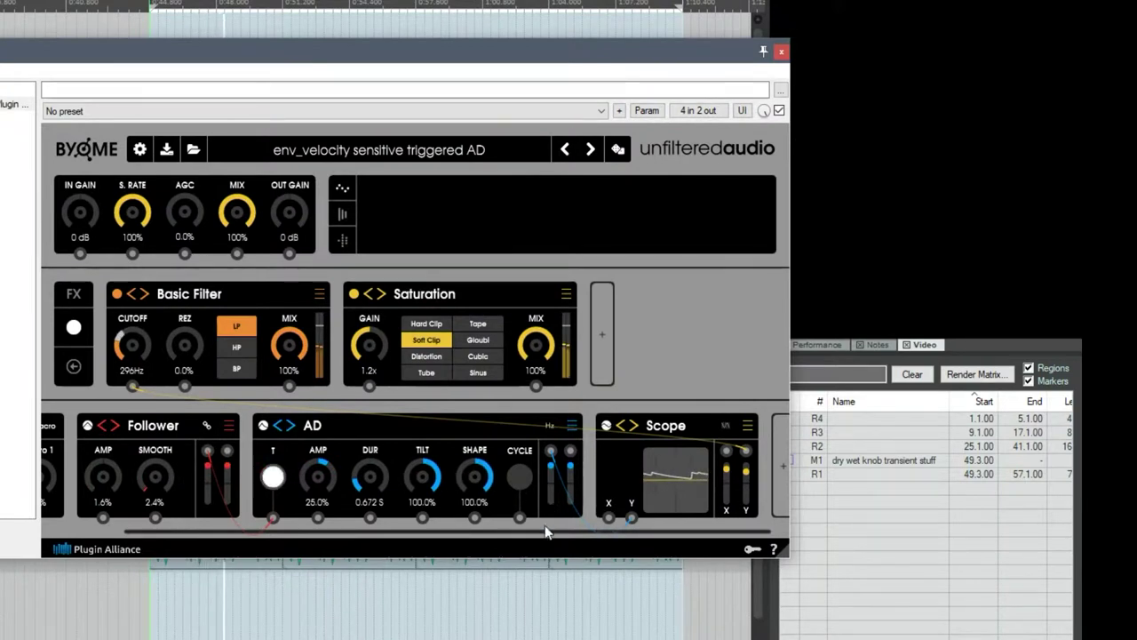
- Scroll the AD envelope's AMP to 32.2% and raise Saturation GAIN to 1.6x
scroll(320, 477, "up", 5)
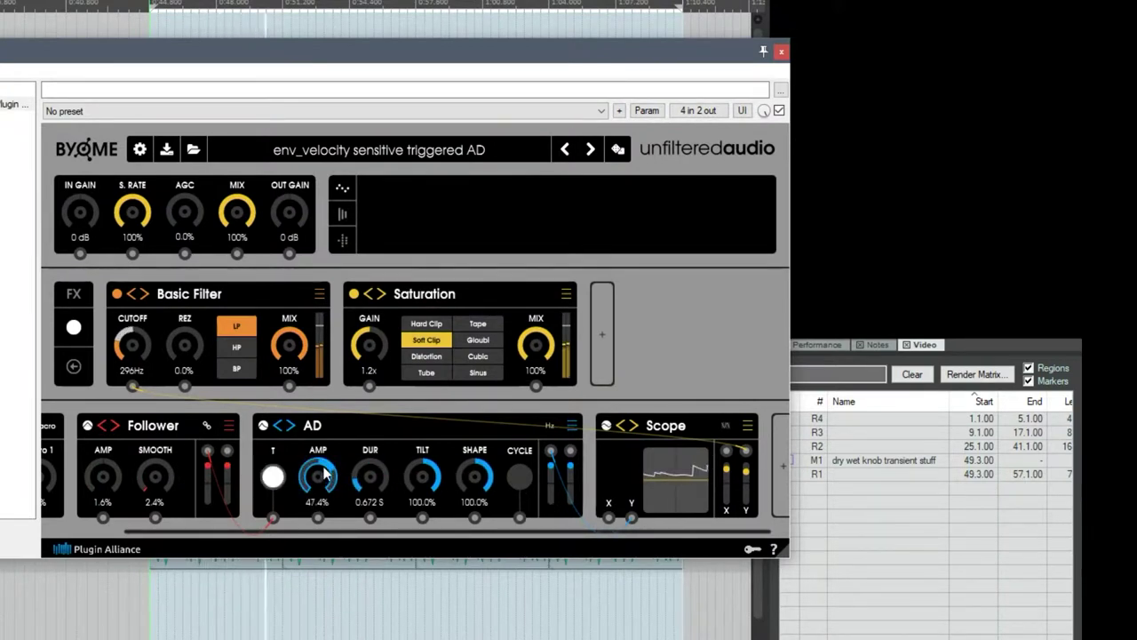
scroll(311, 480, "up", 2)
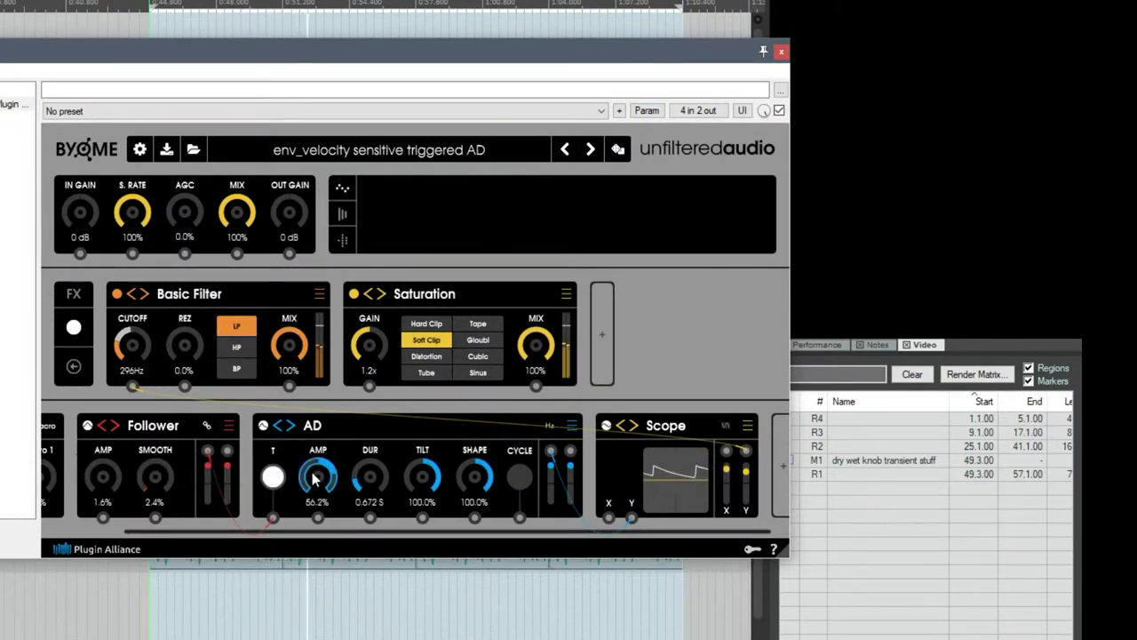
scroll(315, 484, "down", 4)
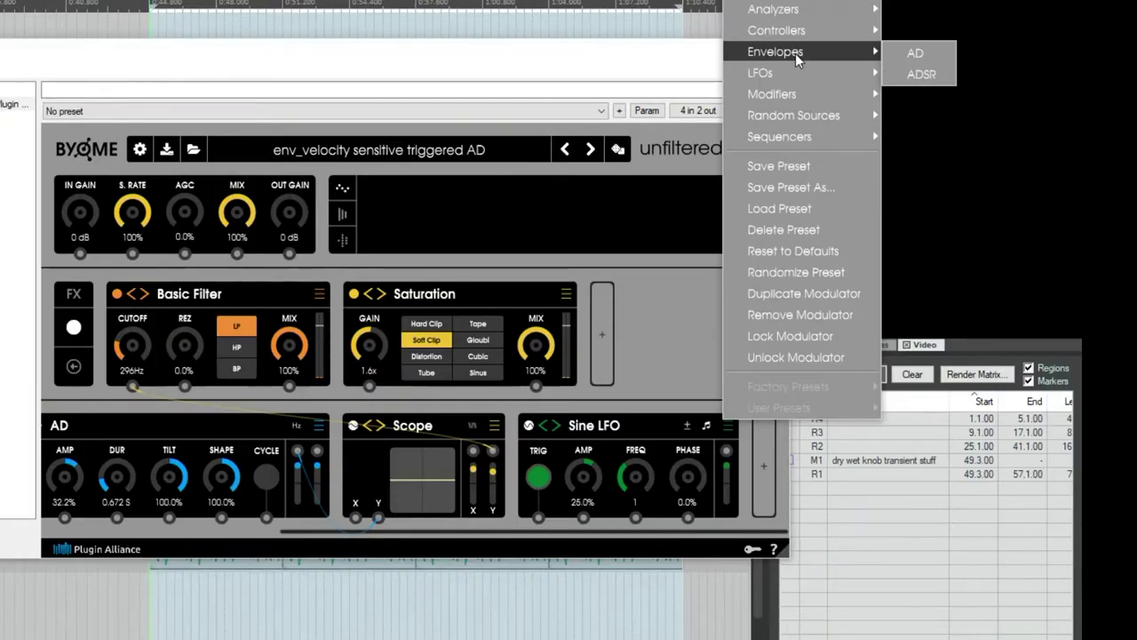
- Replace the Sine LFO with an Input Follower and move it ahead of AD and Scope
mouse_move(782, 10)
left_click(978, 31)
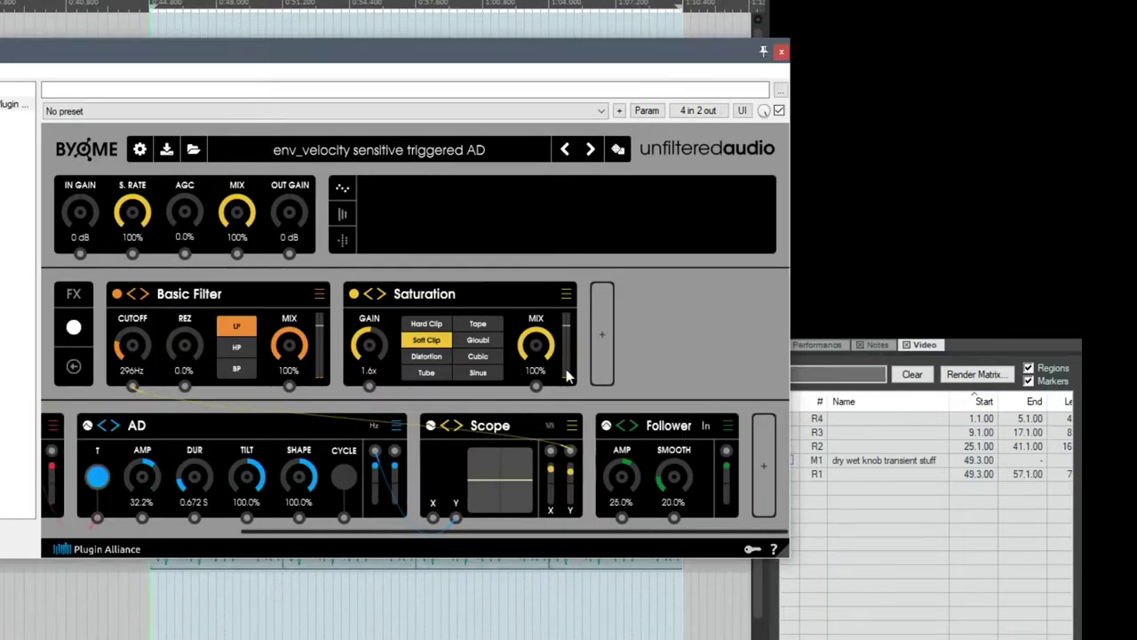
left_click_drag(670, 429, 219, 481)
- Re-patch the AD output and place the new Follower right of AD, both feeding the Scope
scroll(318, 532, "left", 2)
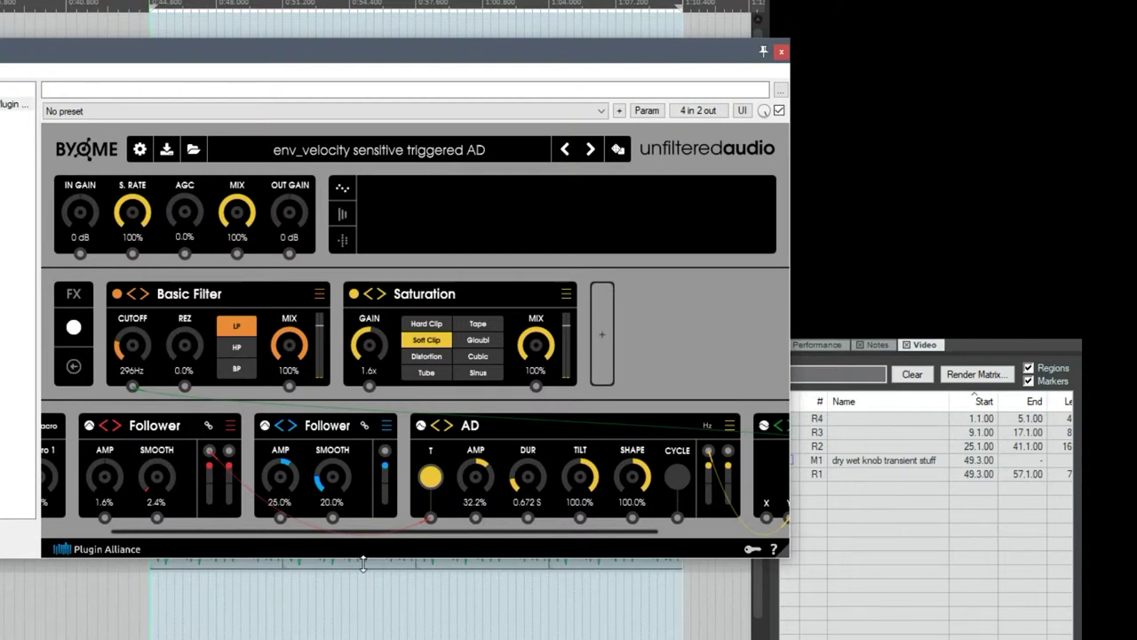
scroll(402, 533, "right", 2)
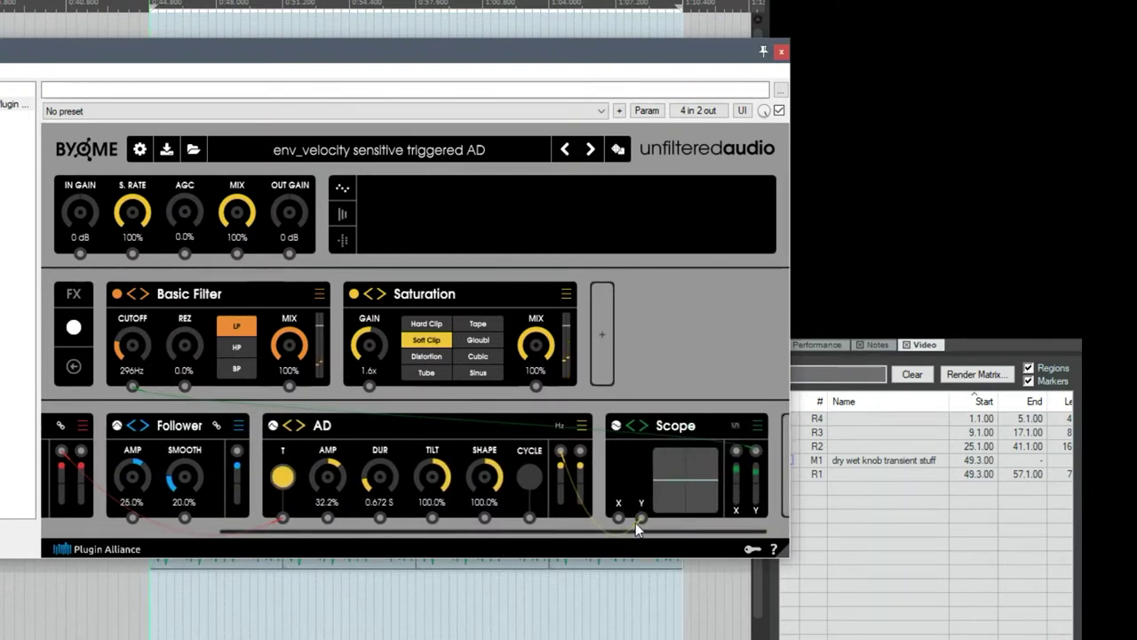
mouse_move(637, 522)
left_mouse_down()
mouse_move(615, 540)
mouse_move(609, 573)
mouse_move(618, 513)
left_mouse_up()
left_click_drag(166, 428, 521, 432)
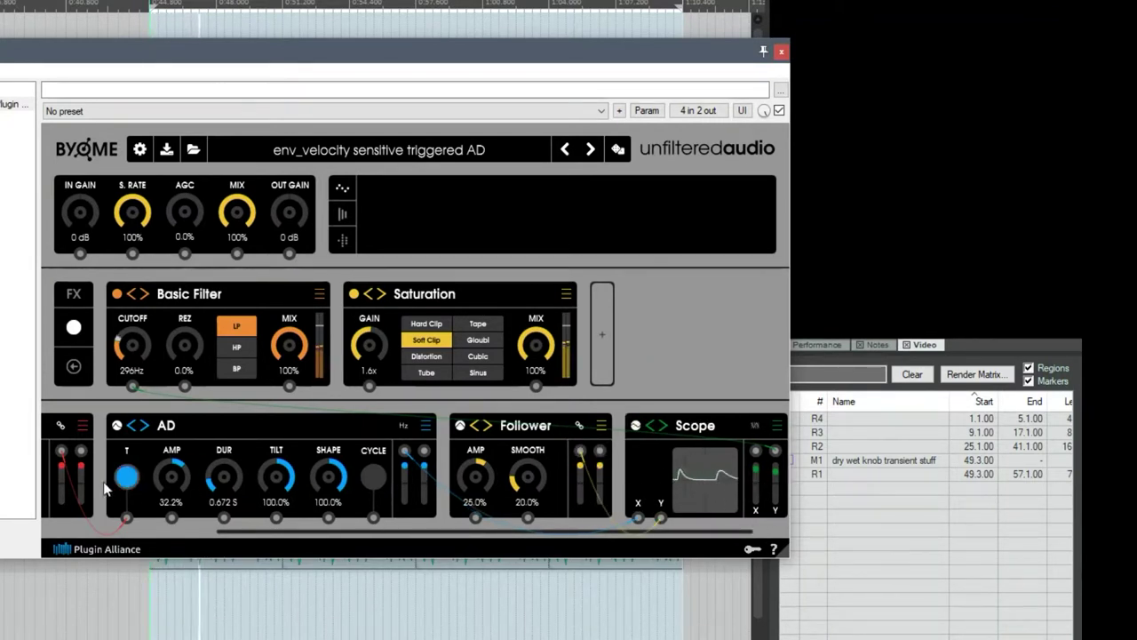
left_click_drag(299, 532, 421, 551)
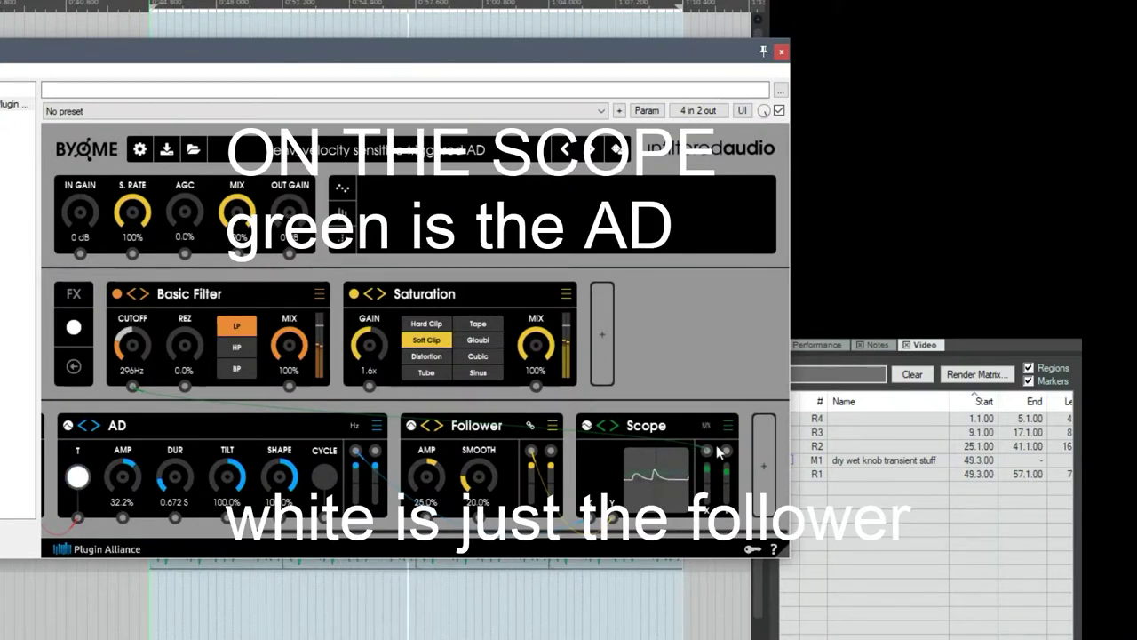
mouse_move(725, 453)
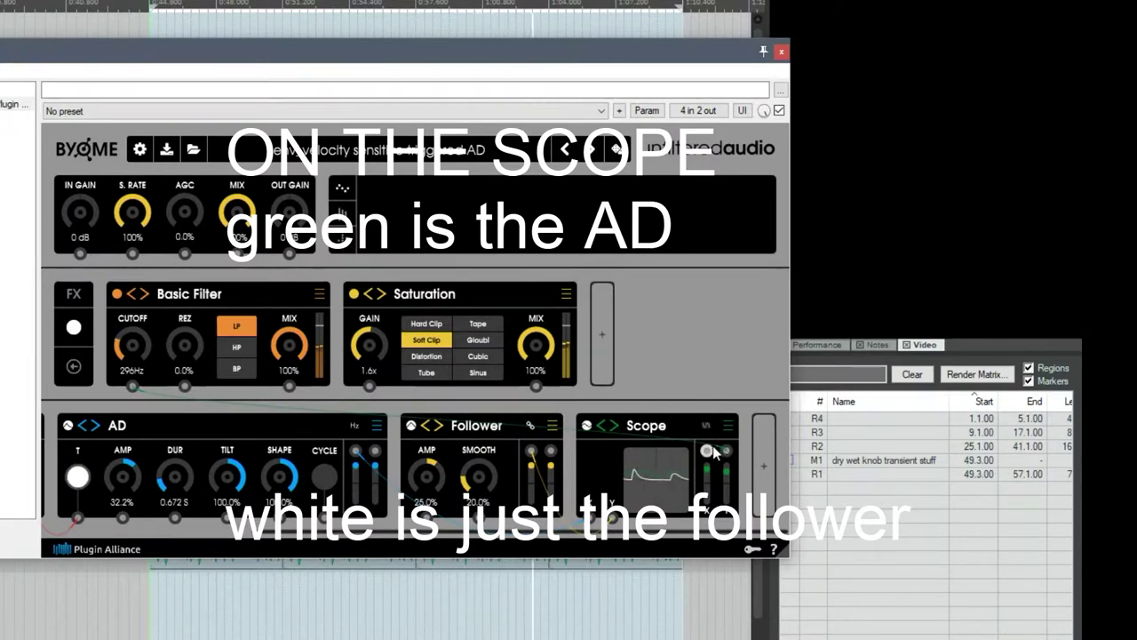
left_click_drag(711, 531, 676, 533)
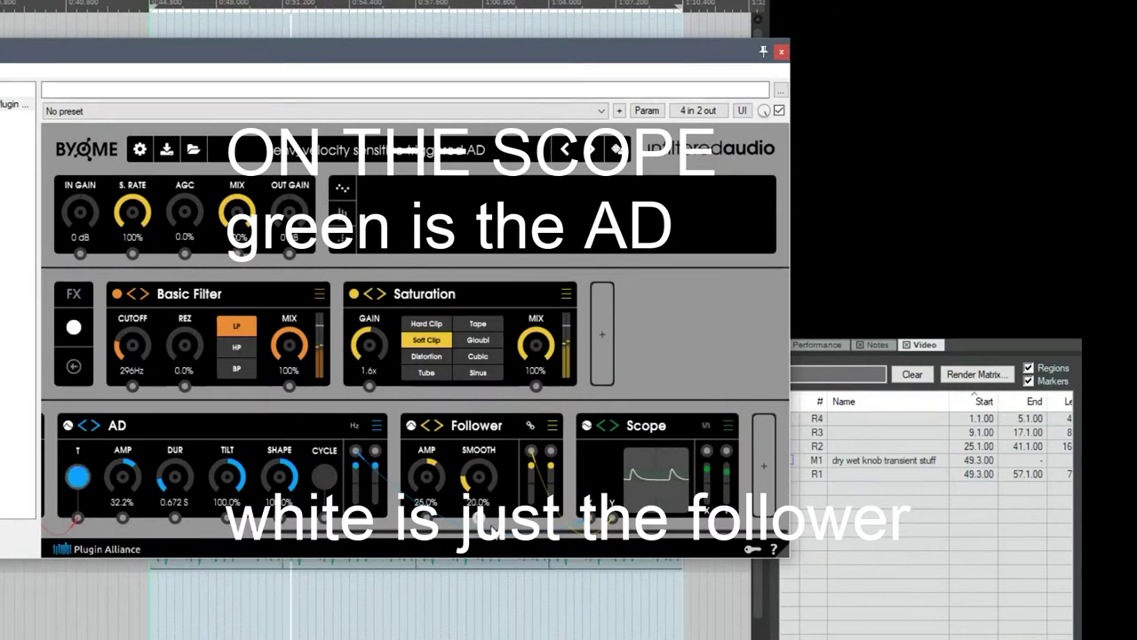
- Replace the Sine LFO with a Logic Mix and feed the Scope output into its input 2
scroll(769, 494, "down", 2)
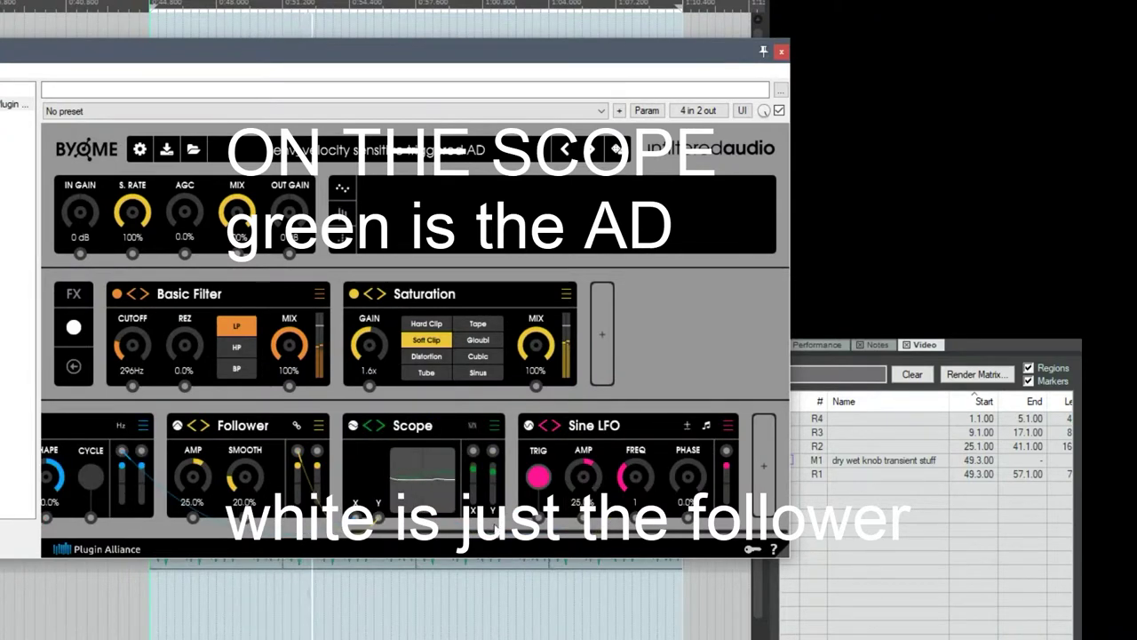
left_click(728, 429)
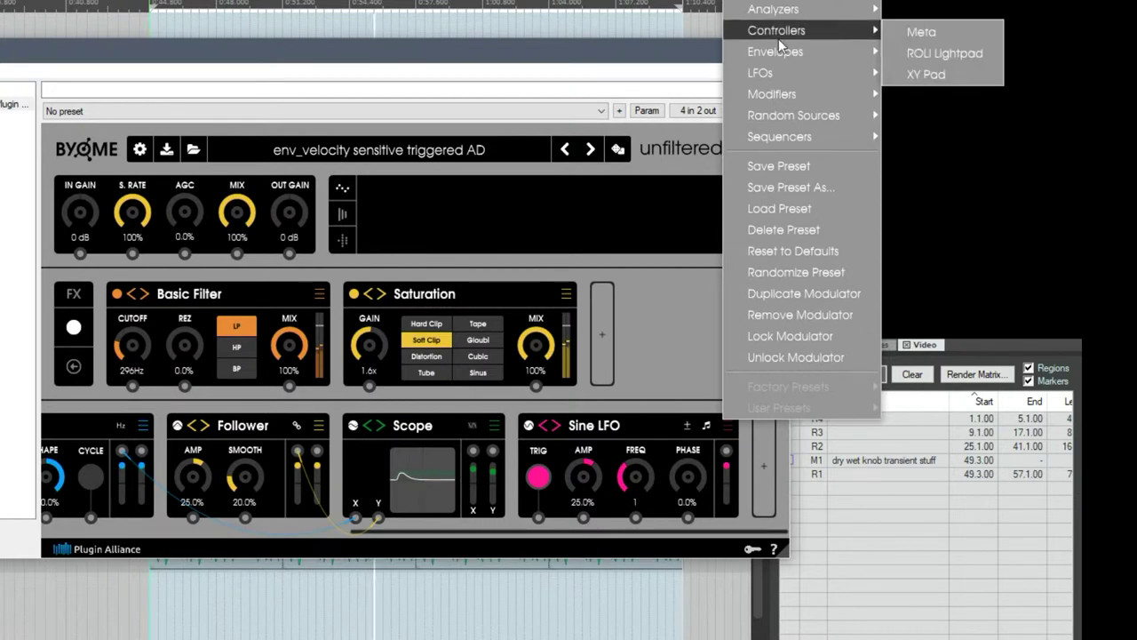
mouse_move(792, 99)
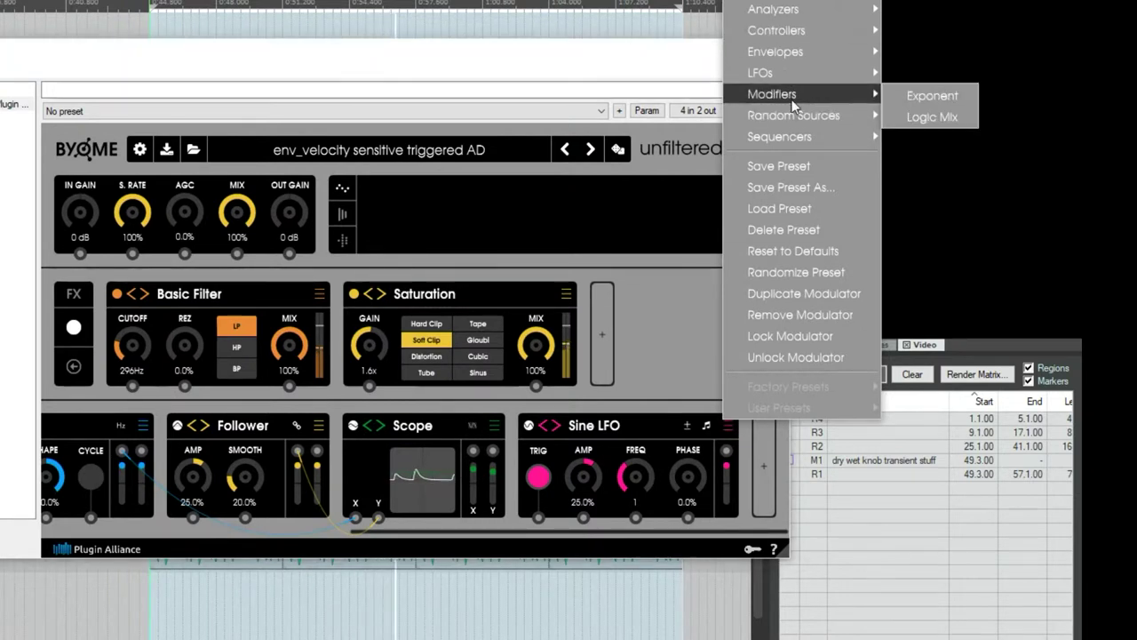
left_click(932, 116)
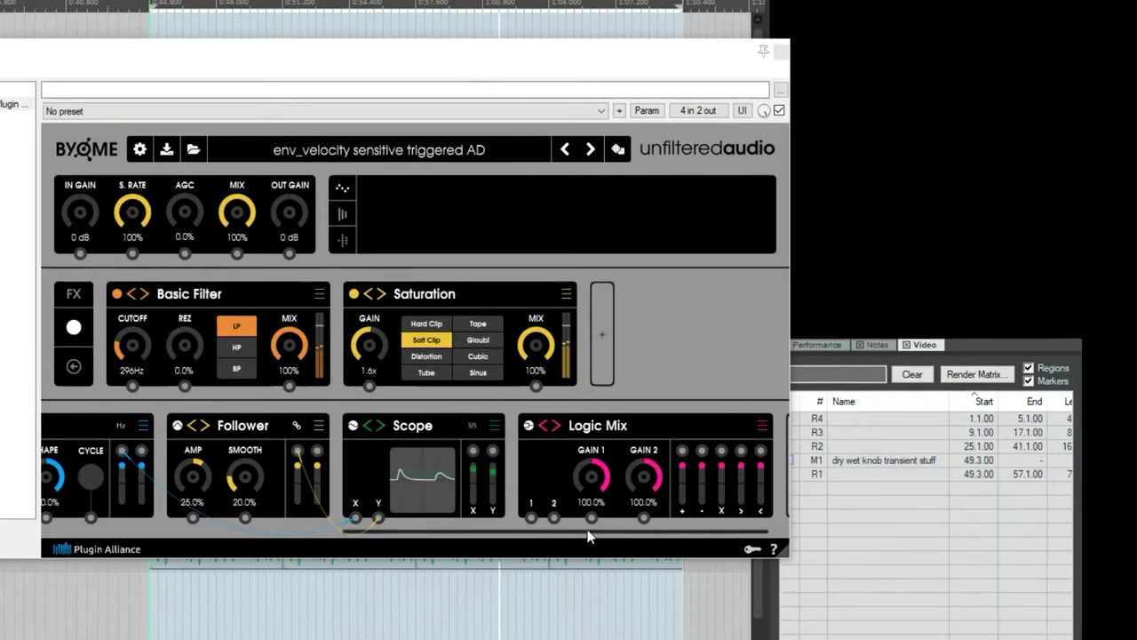
left_click_drag(611, 530, 629, 531)
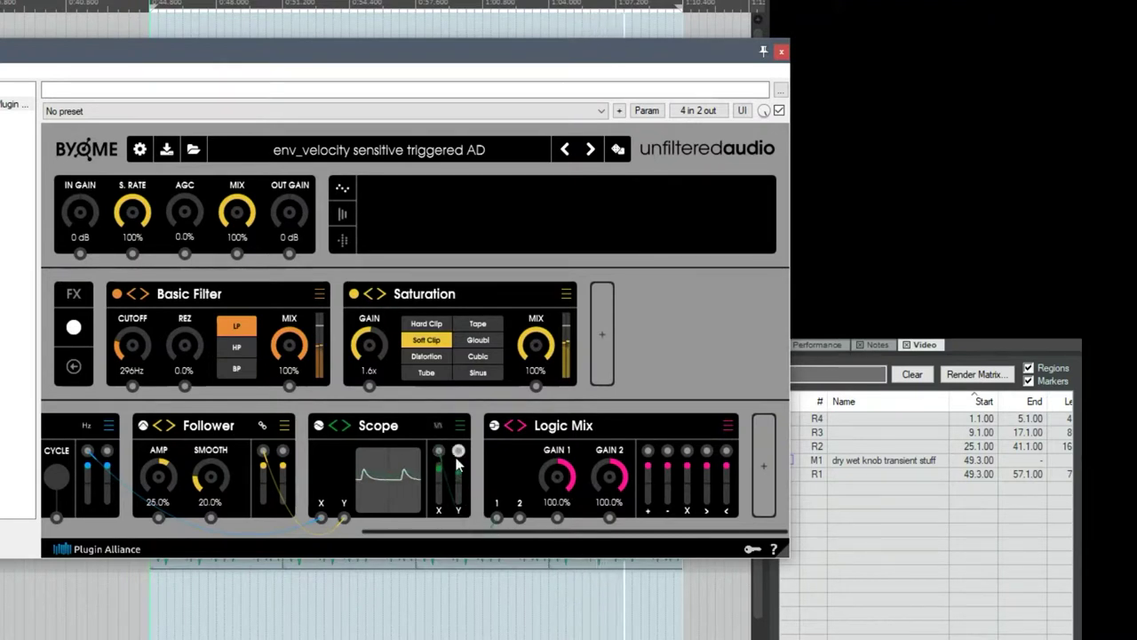
left_click_drag(459, 454, 520, 519)
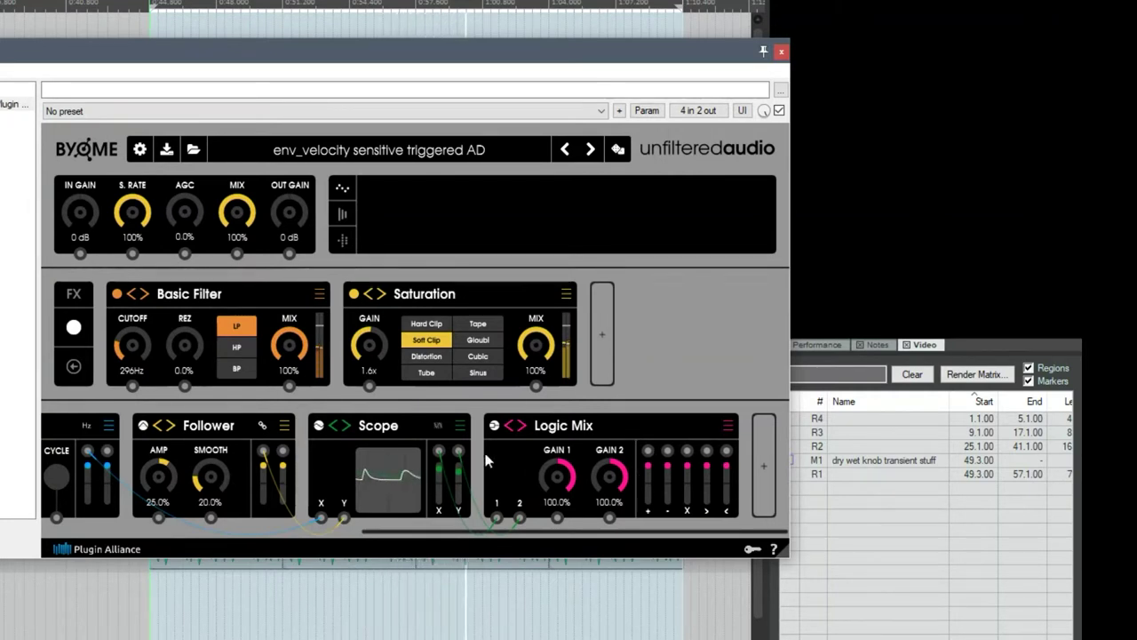
- Route the Logic Mix sum to the filter cutoff and set GAIN 1 to 44.8%, GAIN 2 to 51.2%
left_click_drag(648, 450, 132, 386)
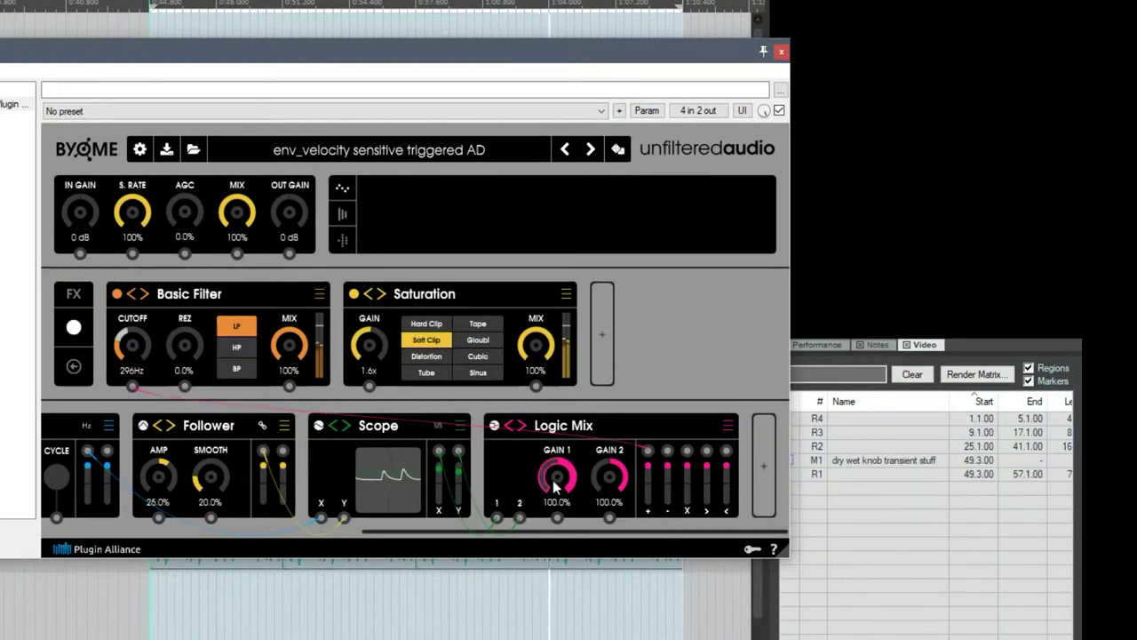
left_click_drag(563, 498, 560, 530)
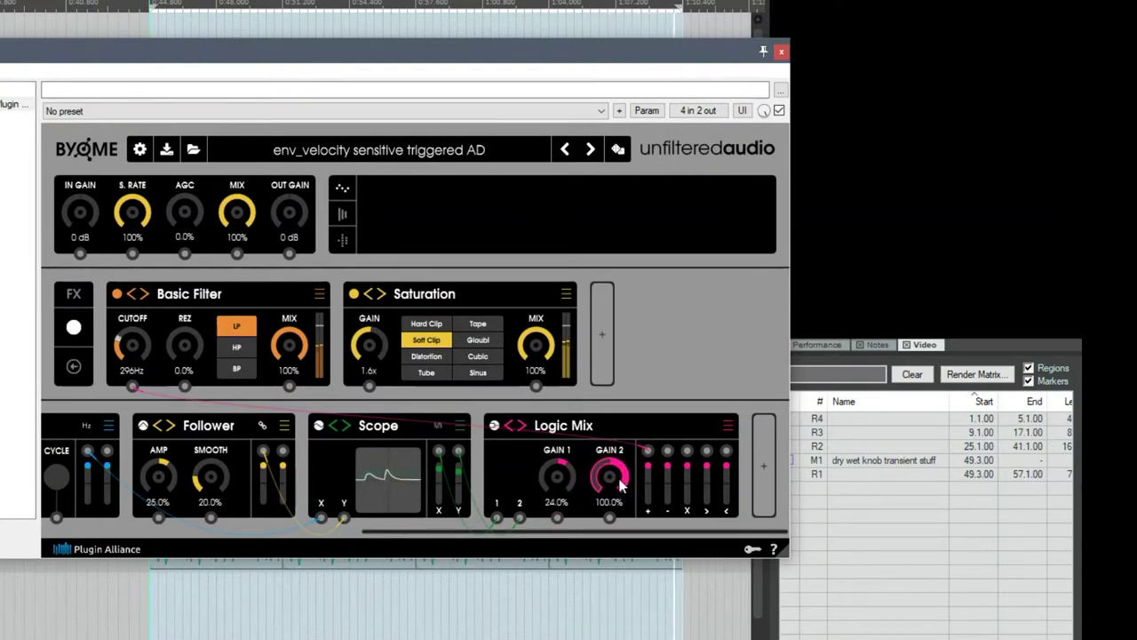
mouse_move(619, 484)
left_mouse_down()
mouse_move(615, 514)
mouse_move(560, 473)
mouse_move(559, 499)
mouse_move(553, 456)
mouse_move(555, 495)
mouse_move(554, 470)
mouse_move(620, 498)
left_mouse_up()
left_click_drag(567, 498, 569, 494)
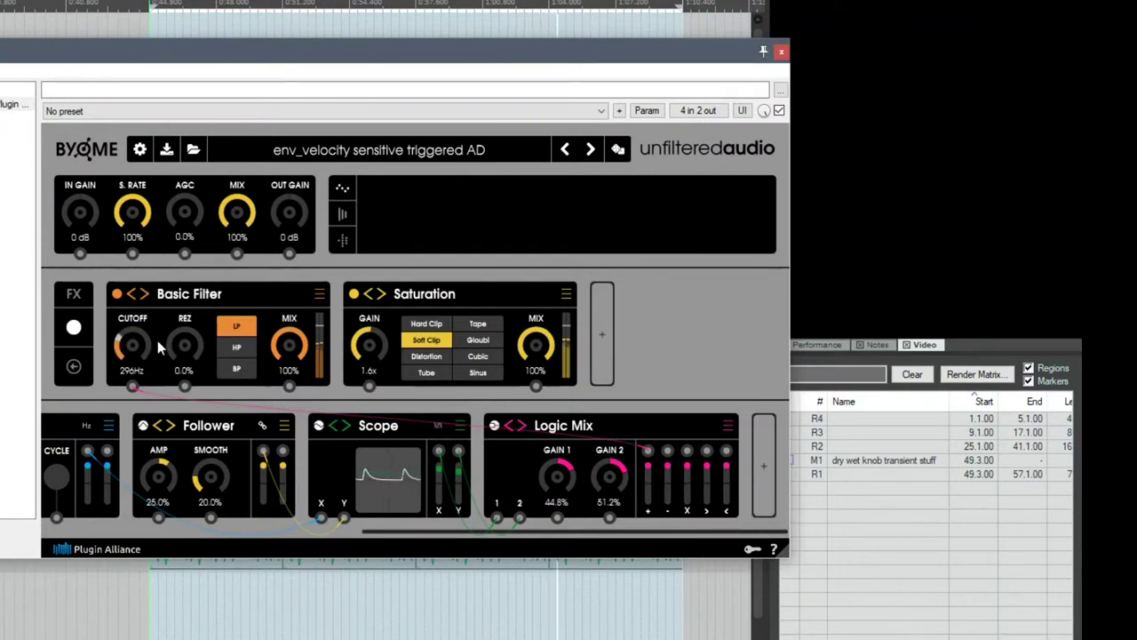
- Adjust the filter cutoff, reset S.RATE to 100%, and remove the cutoff modulation cable
left_click_drag(187, 356, 211, 486)
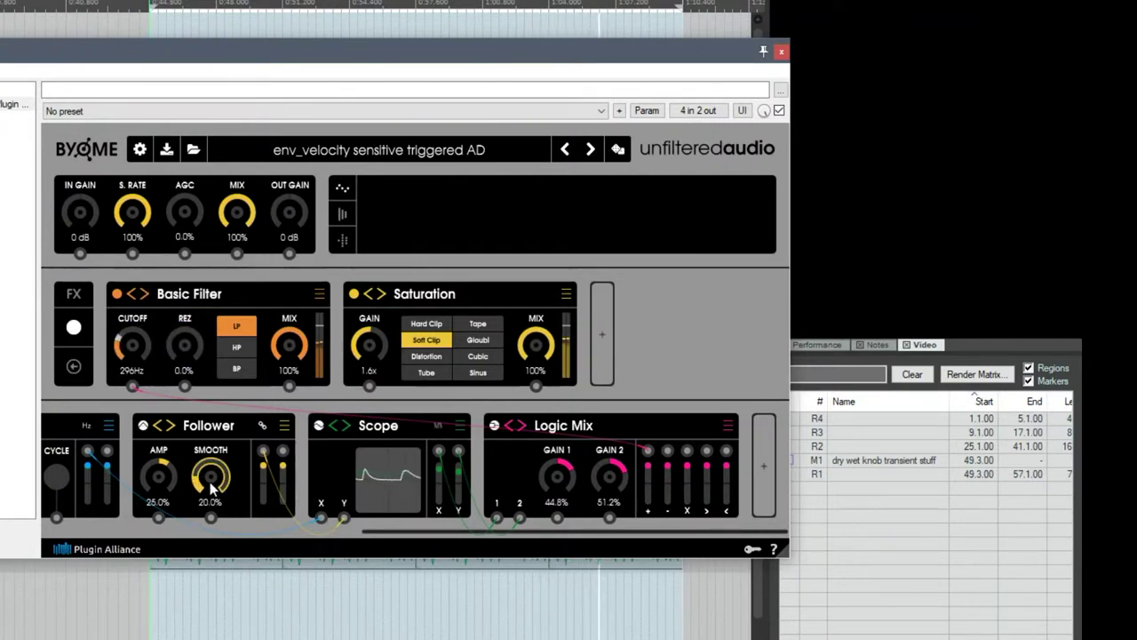
left_click_drag(133, 351, 135, 331)
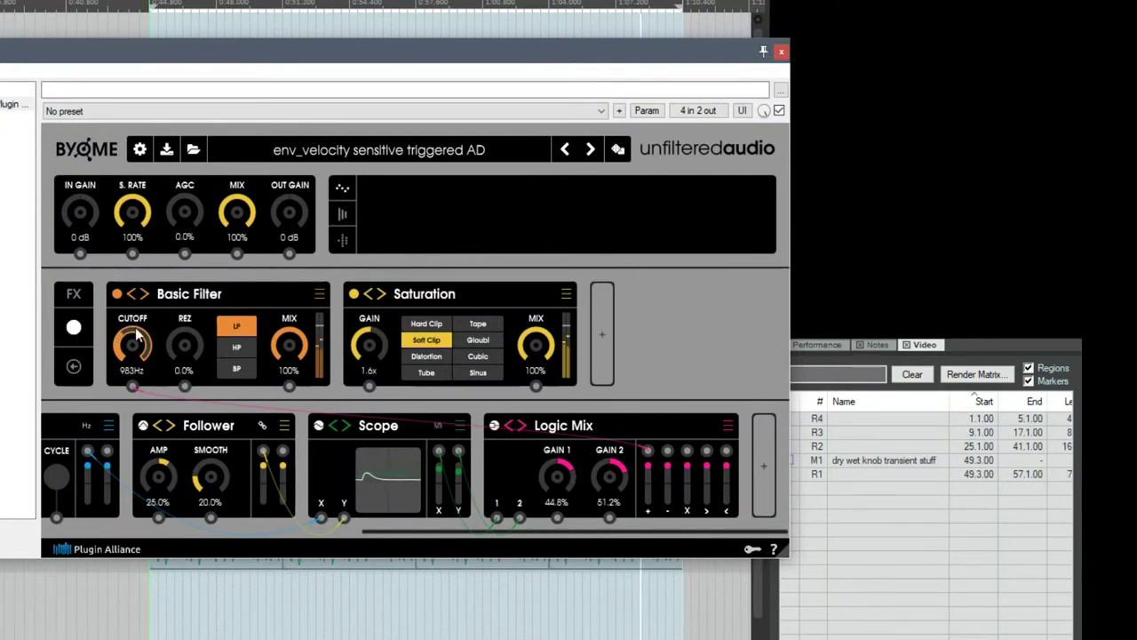
left_click_drag(134, 213, 135, 240)
double_click(133, 217)
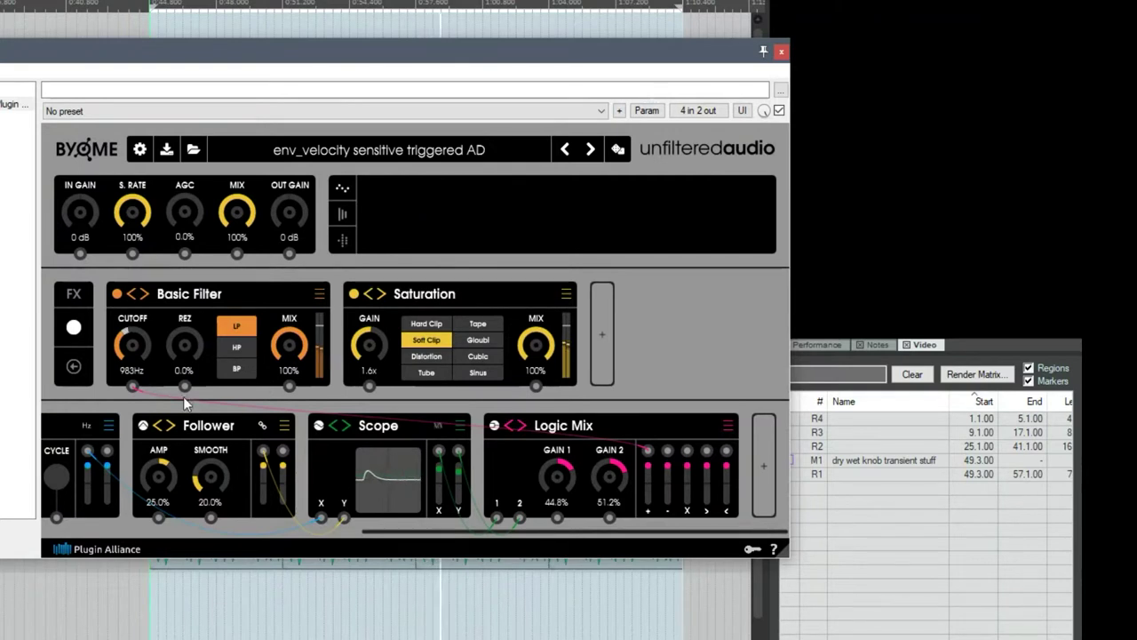
left_click(131, 386)
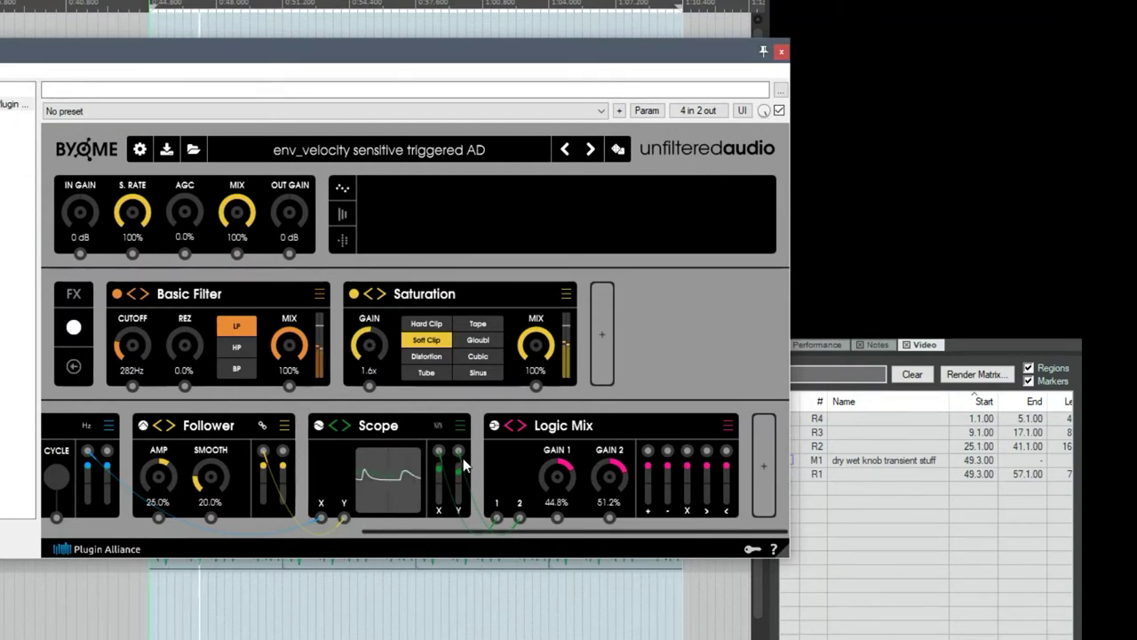
- Remove the Logic Mix modulator and route the Scope X/Y outputs to filter cutoff, saturation gain and resonance
right_click(593, 424)
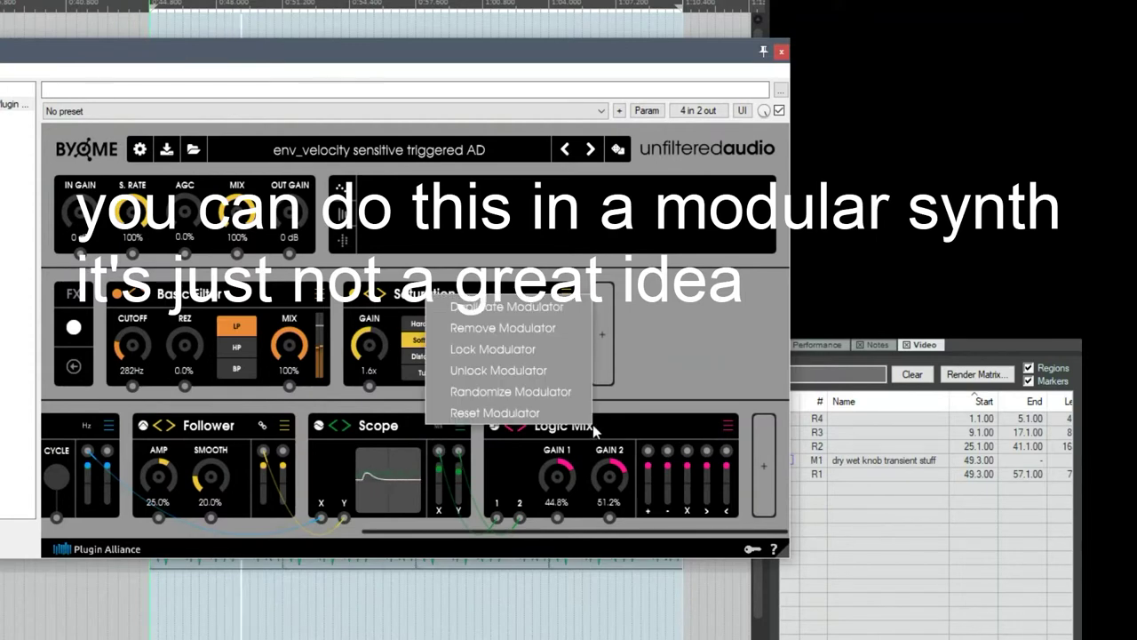
left_click(534, 336)
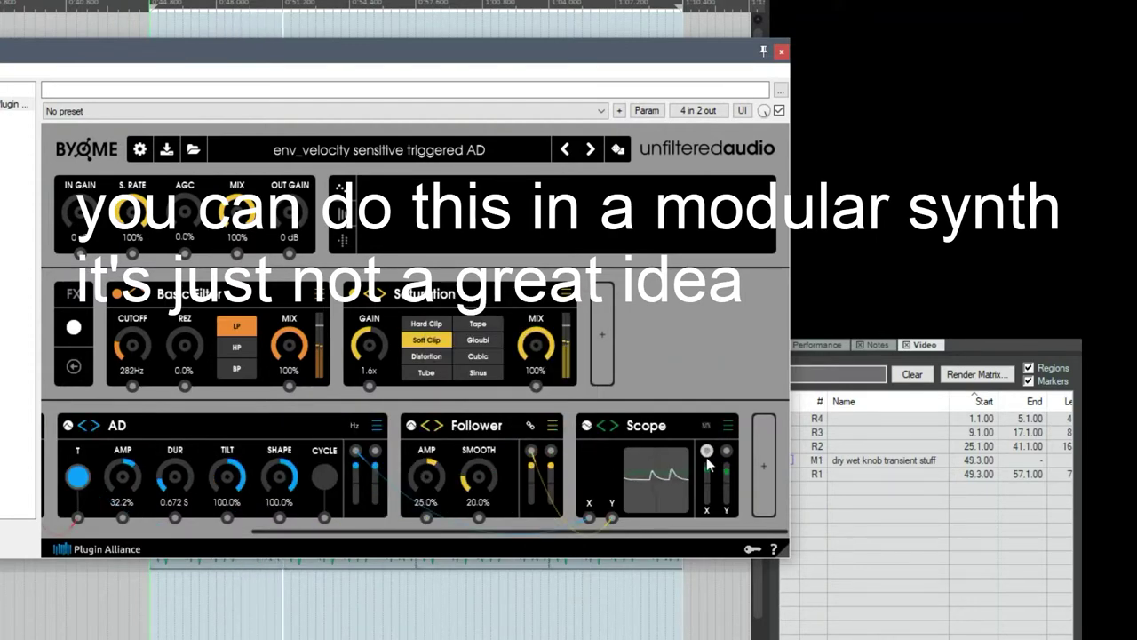
left_click_drag(707, 450, 140, 391)
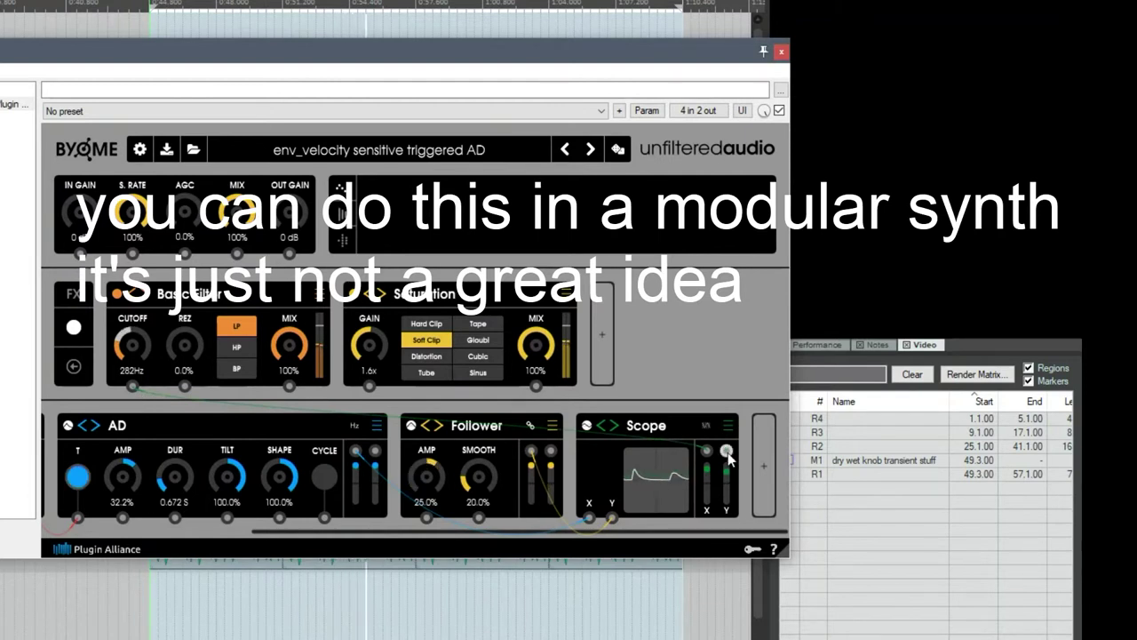
left_click_drag(727, 451, 133, 387)
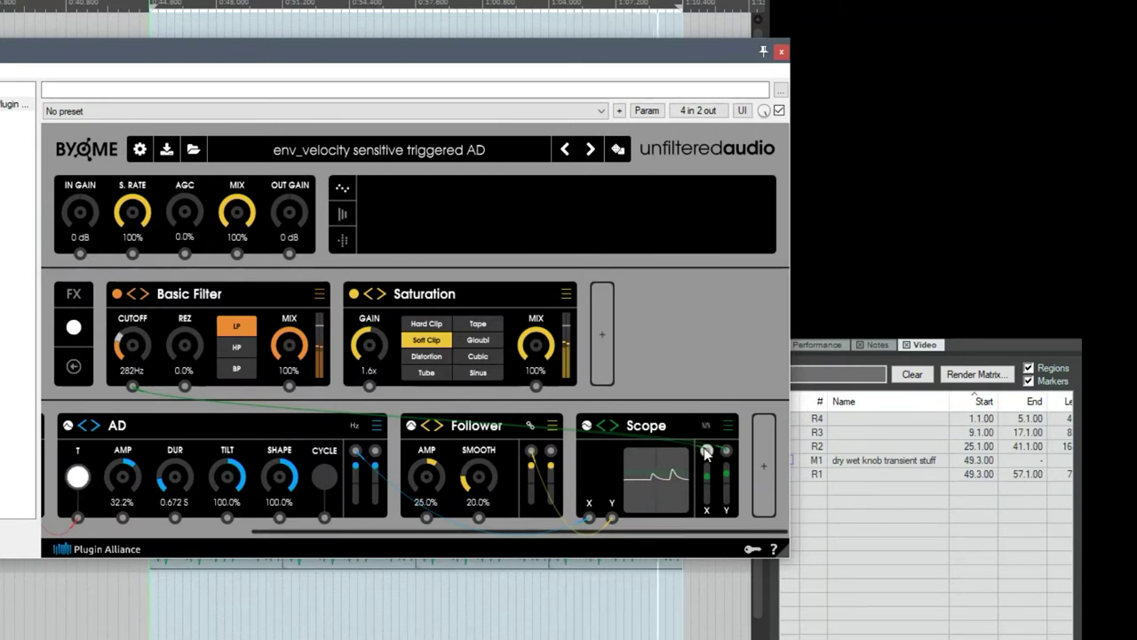
left_click_drag(706, 453, 369, 389)
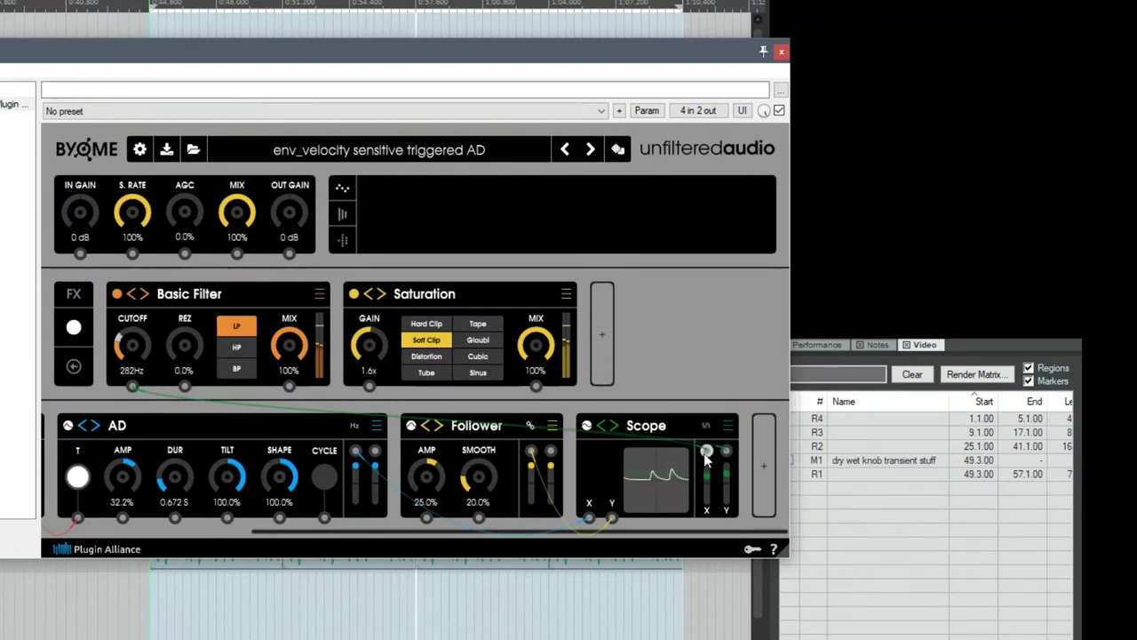
left_click_drag(698, 462, 131, 389)
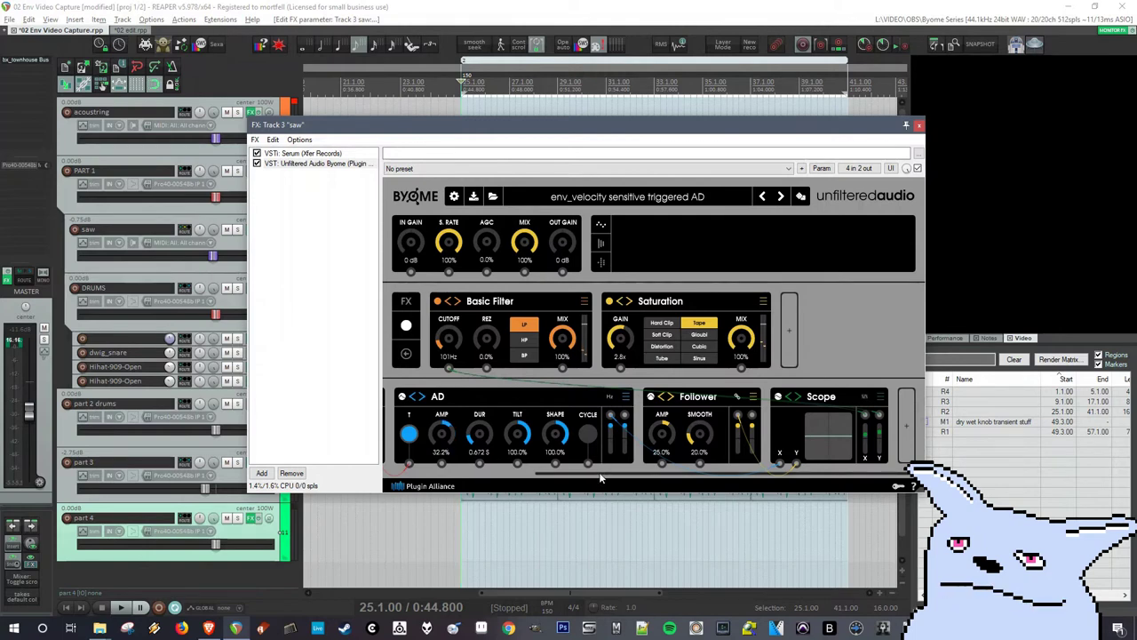
- Collapse the AD envelope, both Followers and the Scope modulators into their compact views
left_click_drag(602, 473, 413, 471)
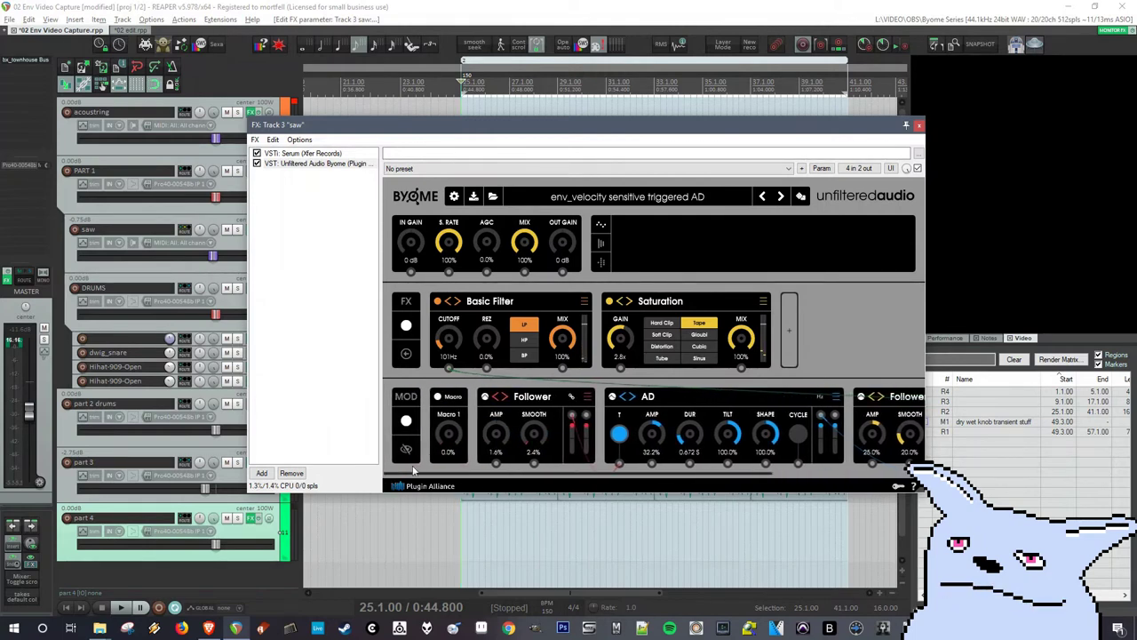
left_click(686, 405)
left_click(536, 401)
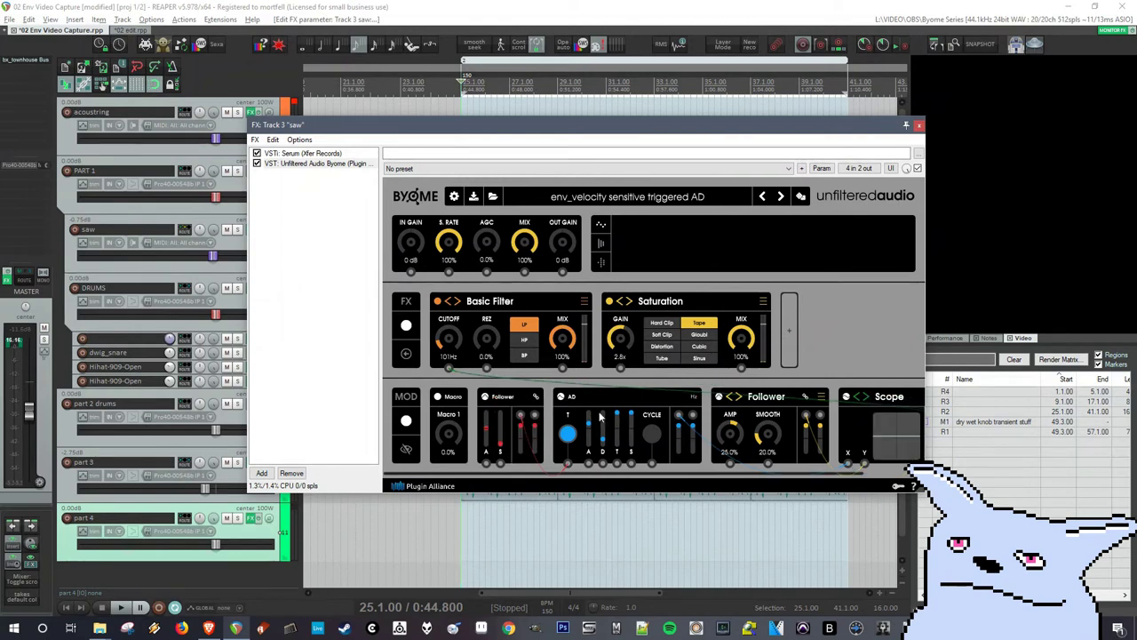
left_click(805, 397)
left_click(851, 399)
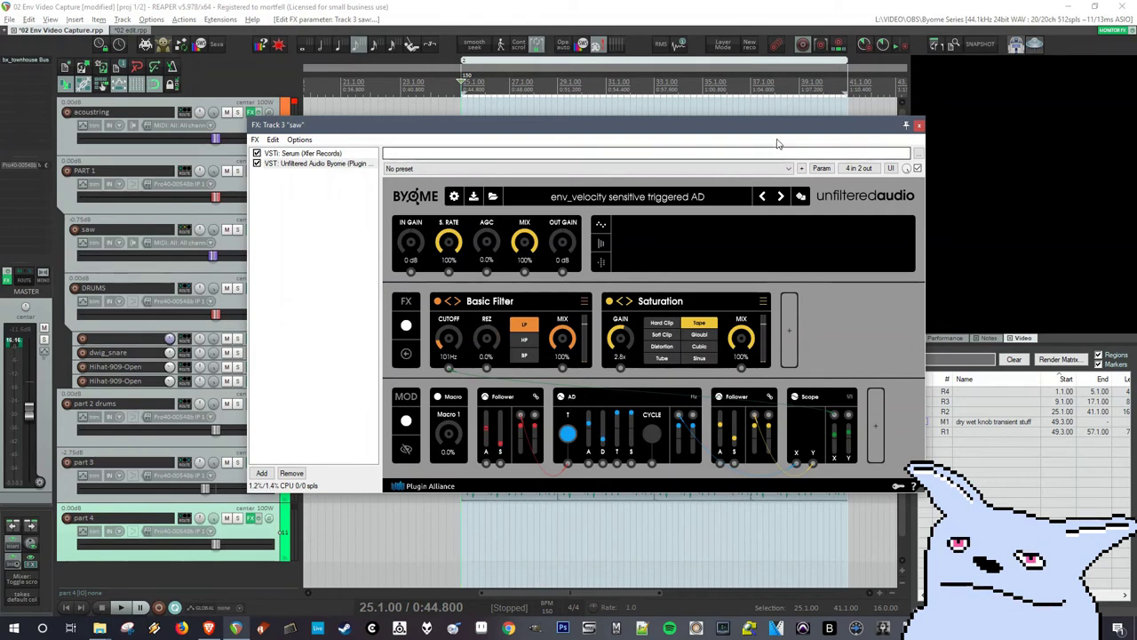
- Close the saw track's FX chain and adjust the arrange view
left_click(920, 130)
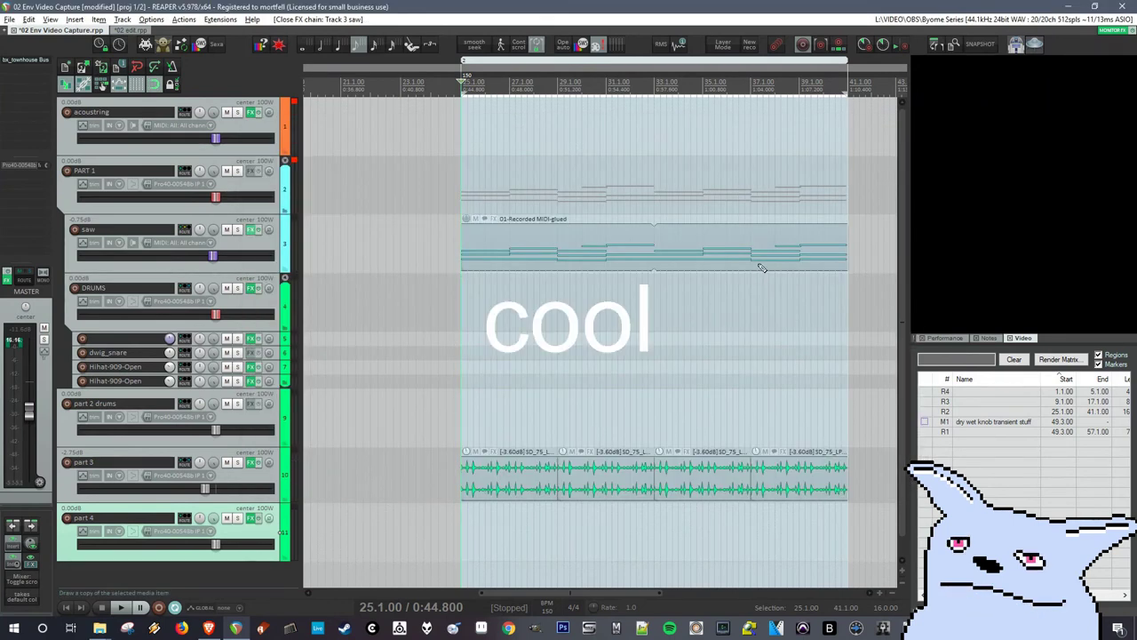
scroll(666, 294, "down", 3)
scroll(649, 331, "right", 5)
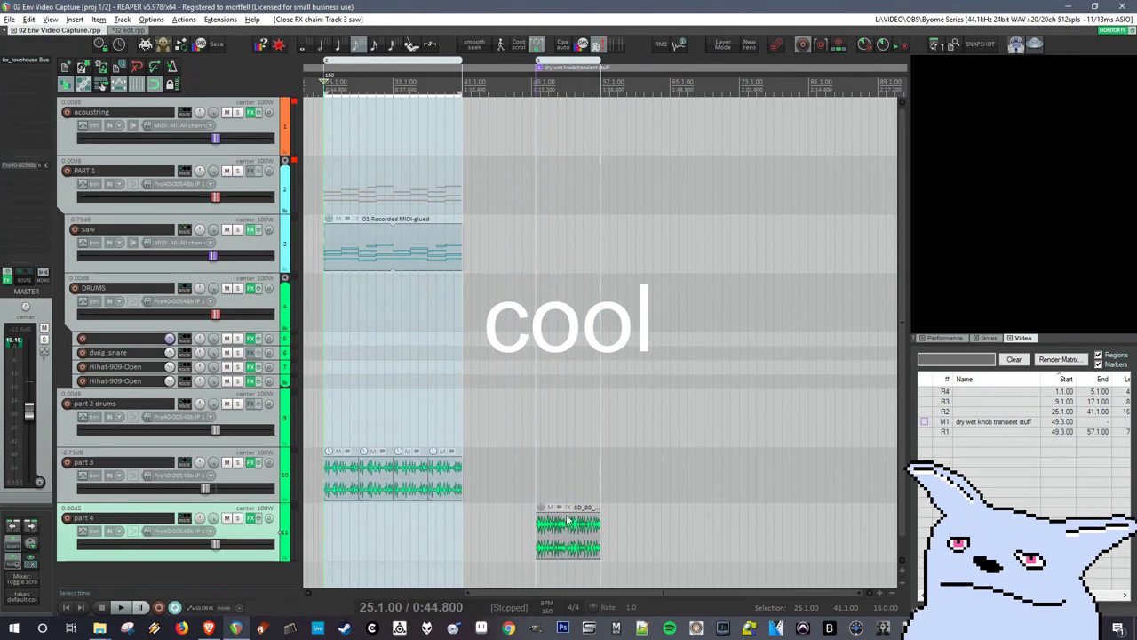
scroll(567, 412, "up", 2)
scroll(508, 397, "up", 2)
scroll(508, 397, "down", 2)
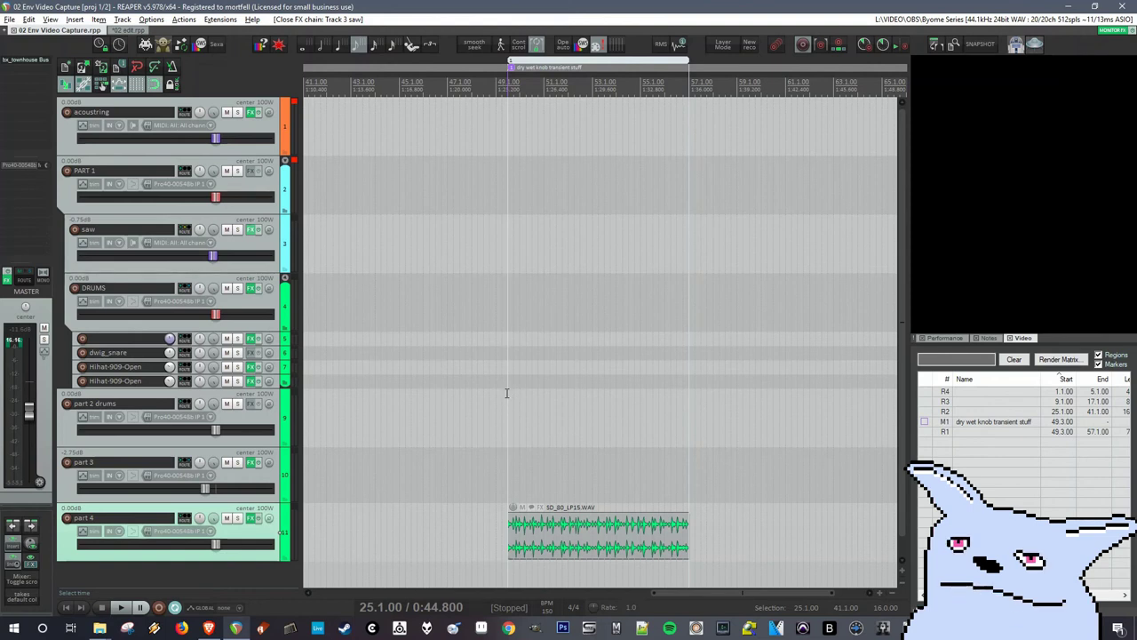
- Select the part 4 track and bring up its Byome FX chain
left_click(508, 392)
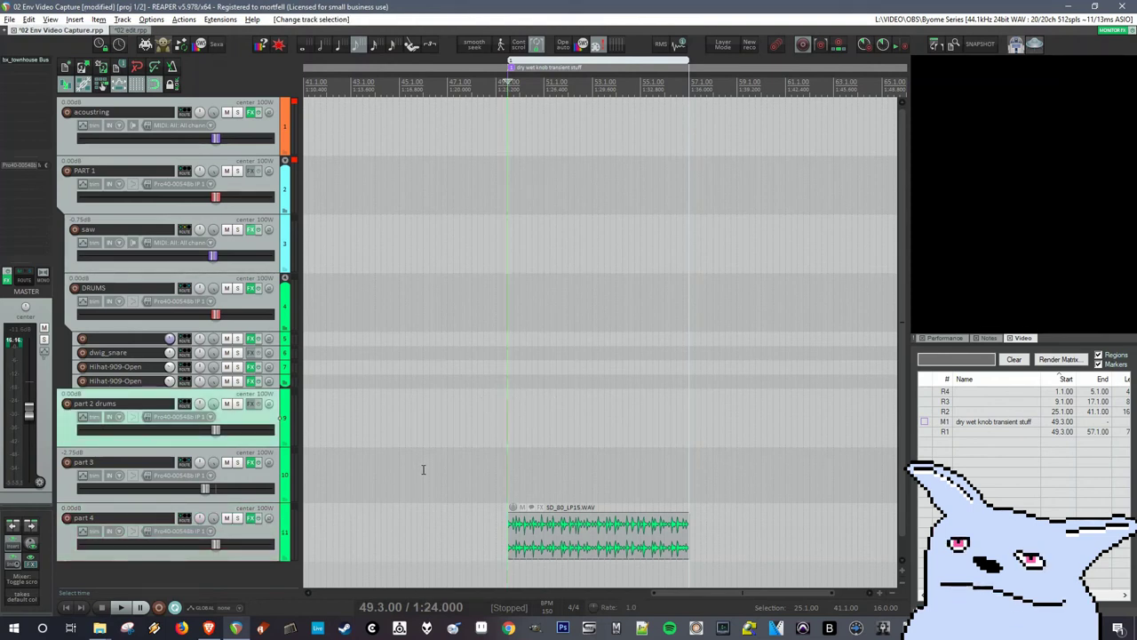
left_click(253, 520)
left_click(253, 519)
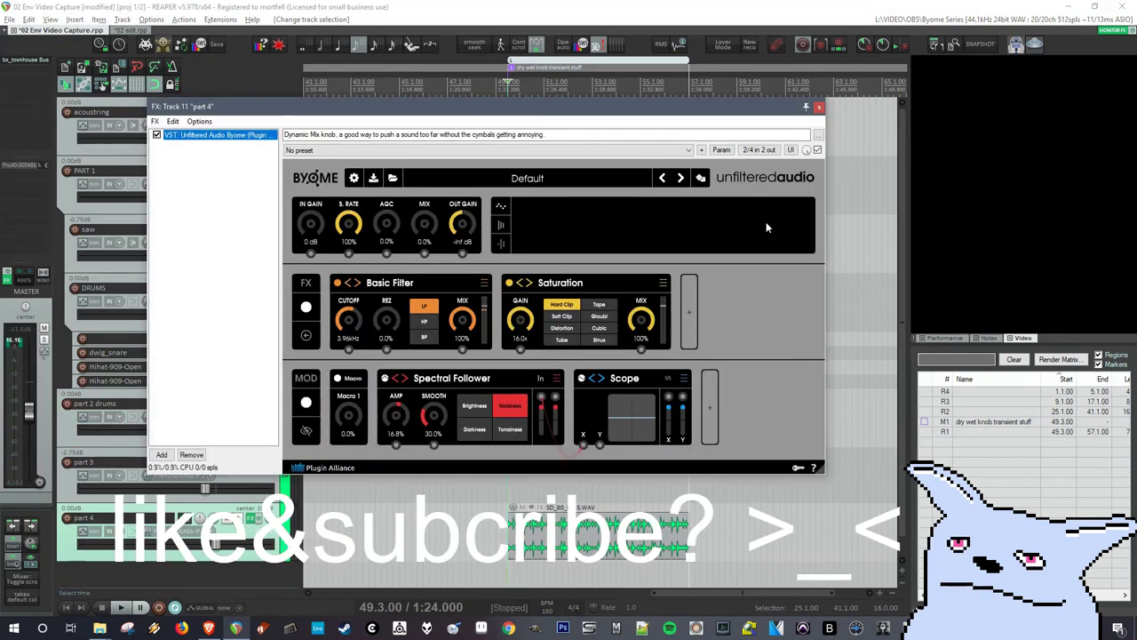